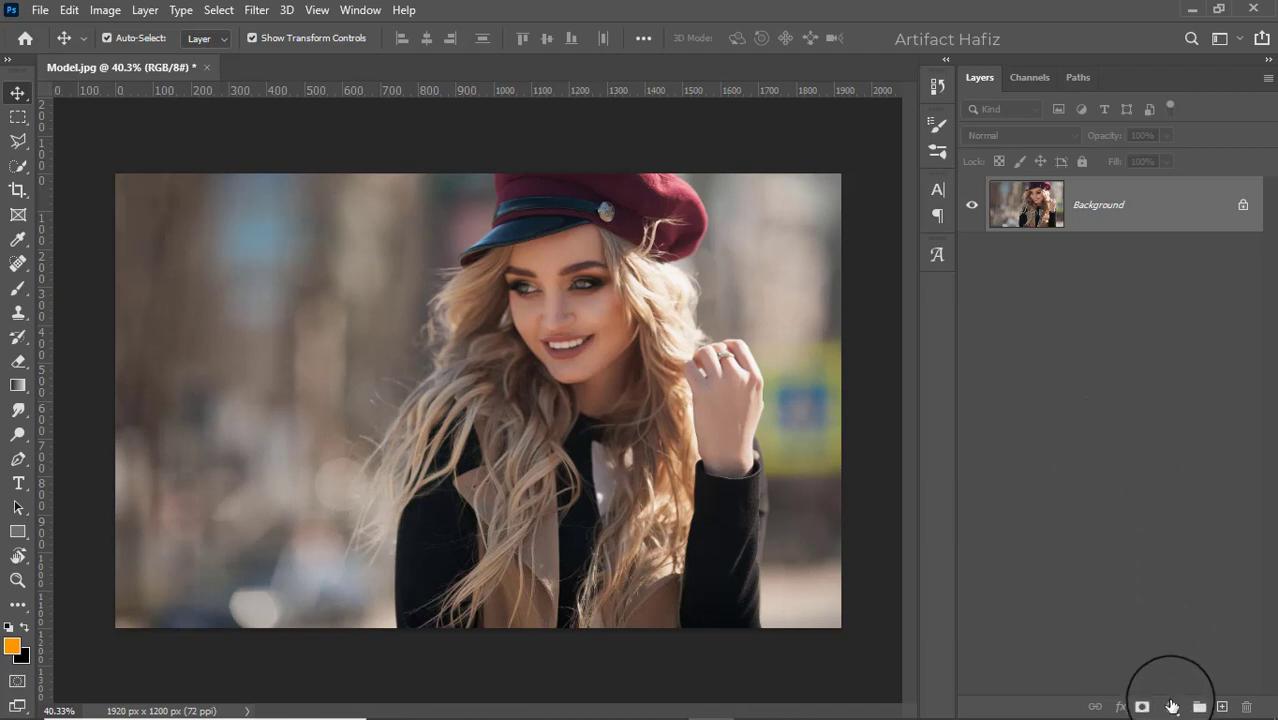
- Add a Brightness/Contrast adjustment layer set to Brightness -15 and Contrast 4
click(1172, 706)
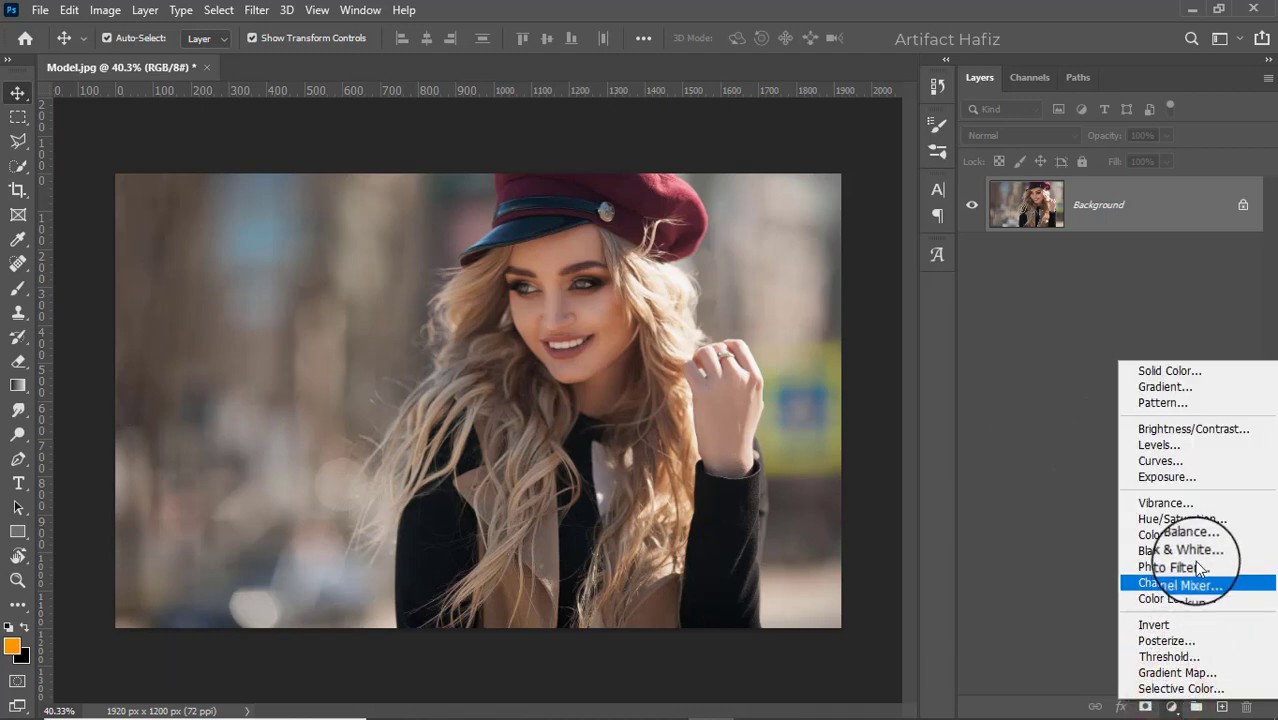
click(1181, 430)
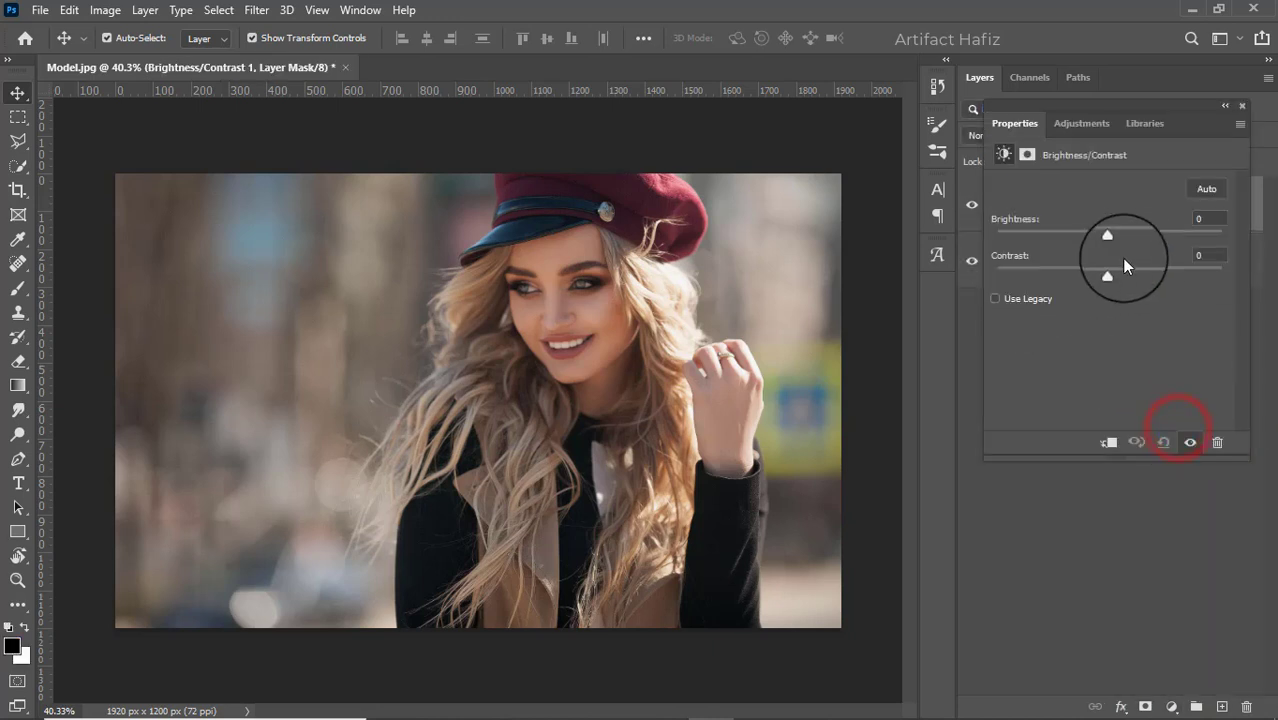
mouse_move(1108, 240)
mouse_down()
mouse_move(1096, 238)
mouse_move(1114, 273)
mouse_up()
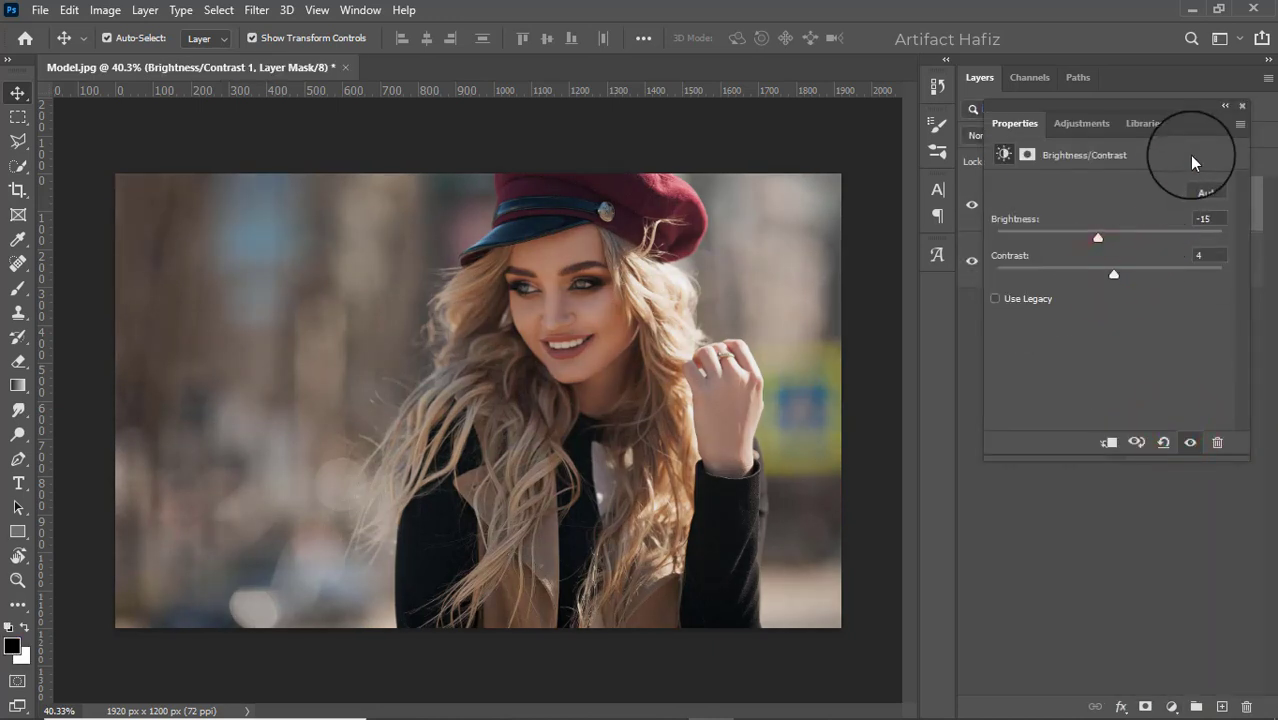
click(1242, 106)
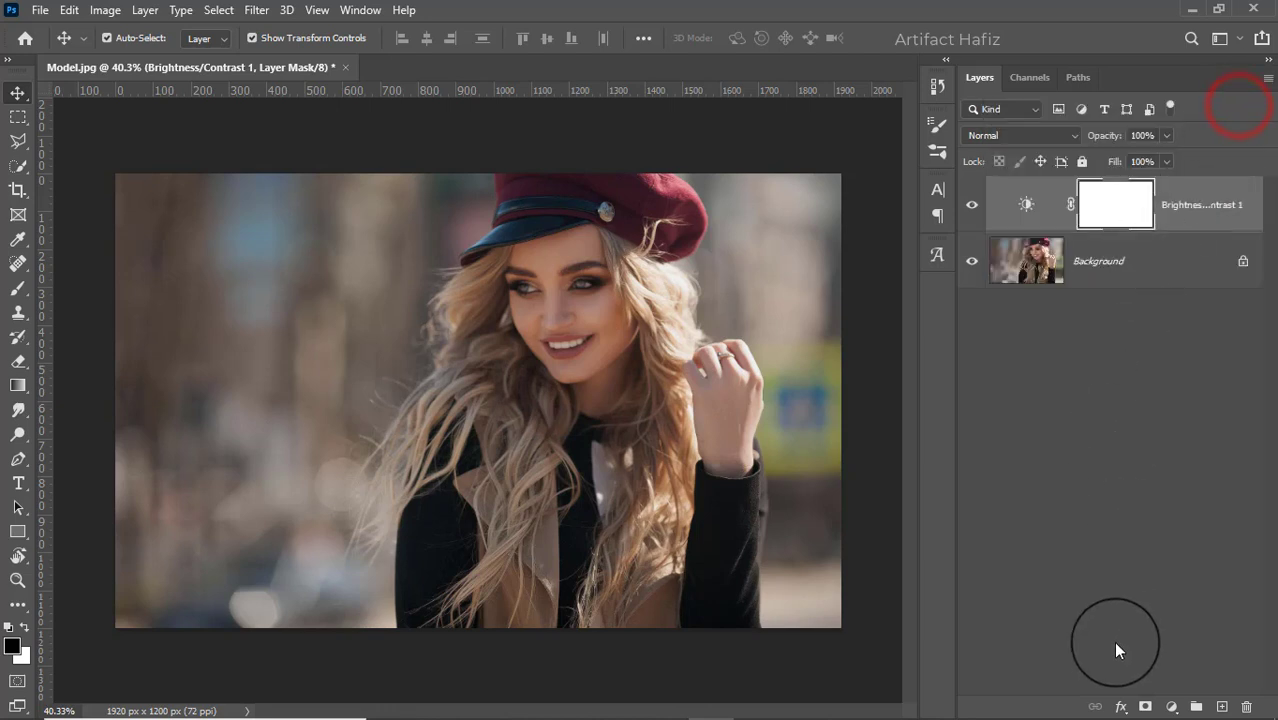
- Add Curves 1: pull shadows down, highlights up, and lift the black endpoint
click(1170, 707)
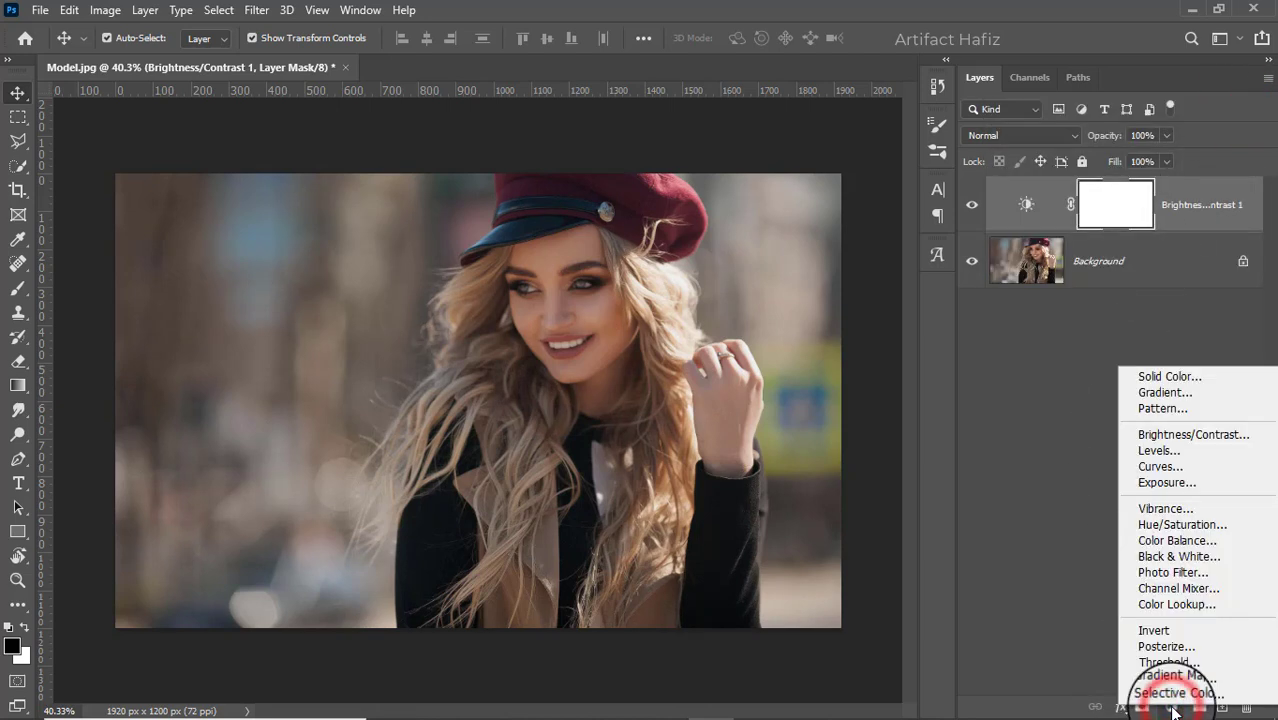
click(1162, 467)
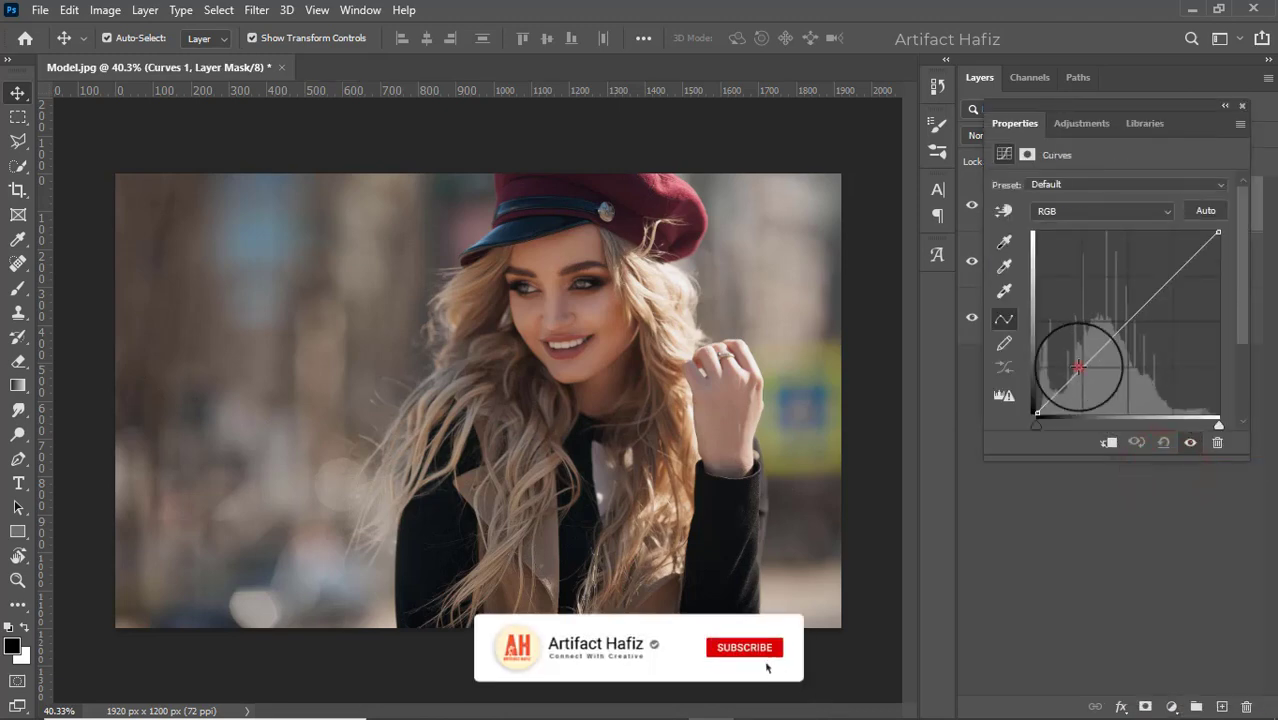
drag(1080, 364, 1081, 367)
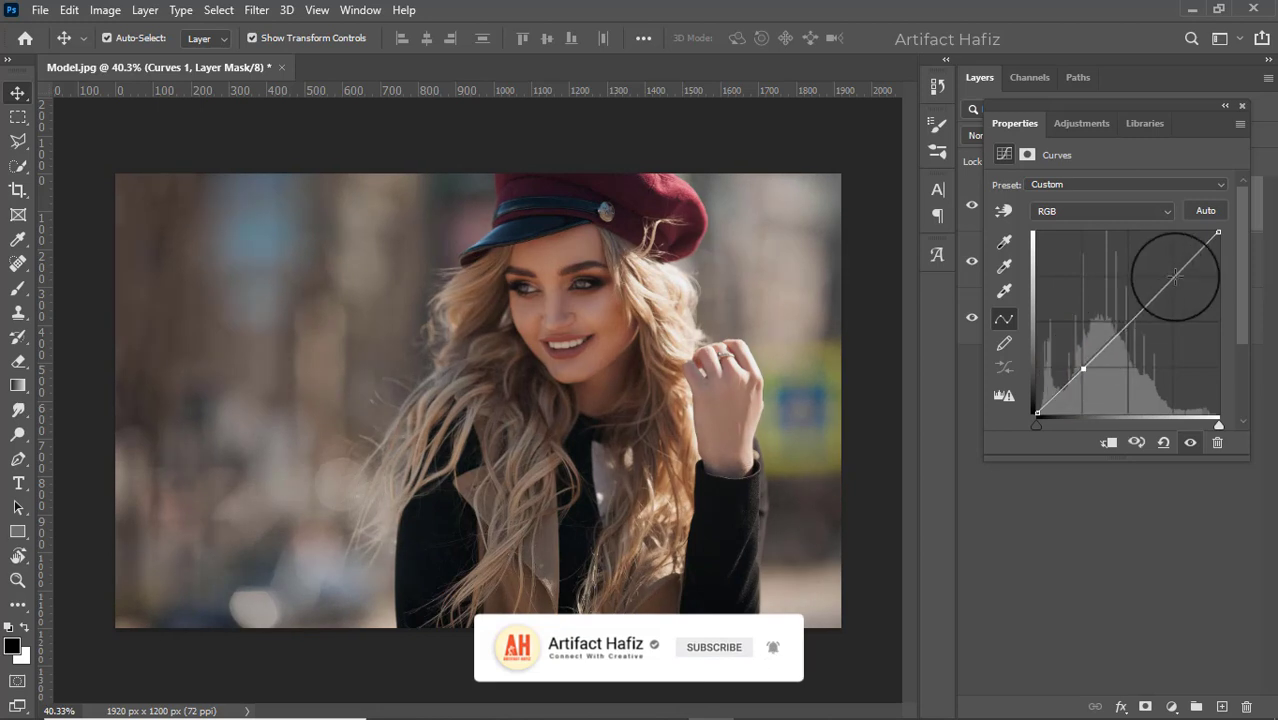
drag(1175, 276, 1176, 253)
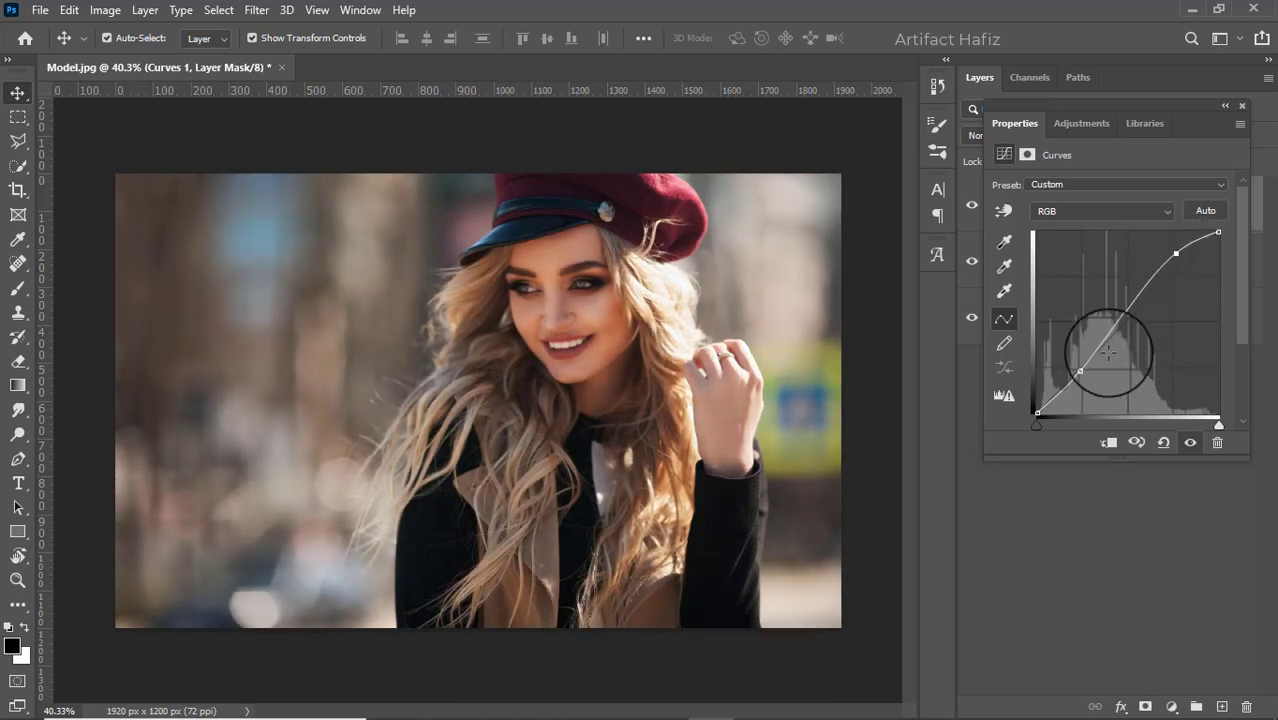
click(1036, 413)
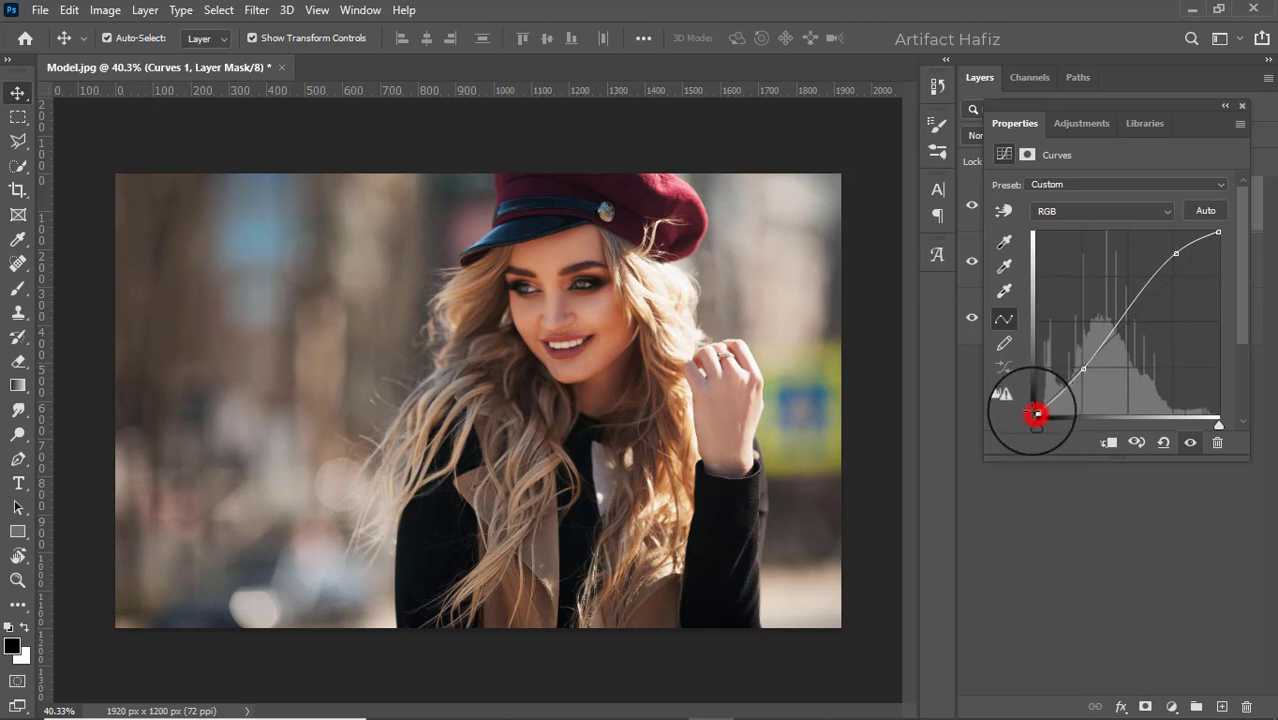
drag(1036, 413, 1038, 410)
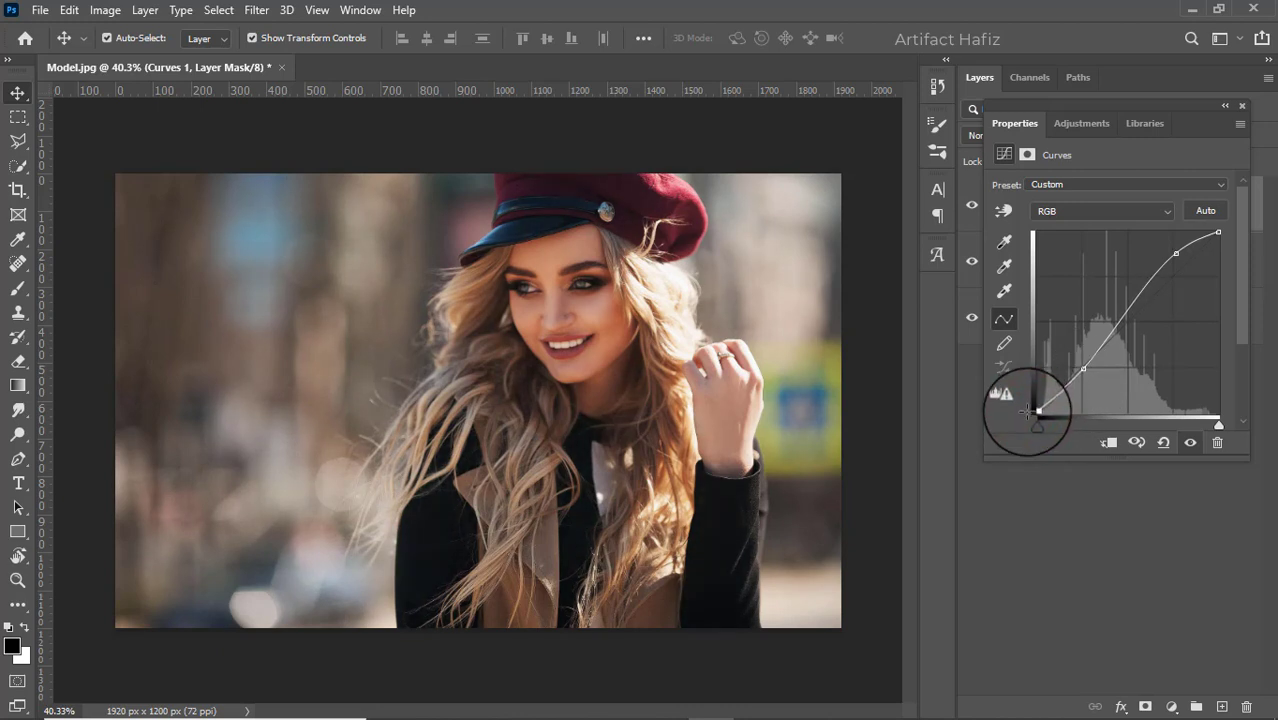
click(1242, 106)
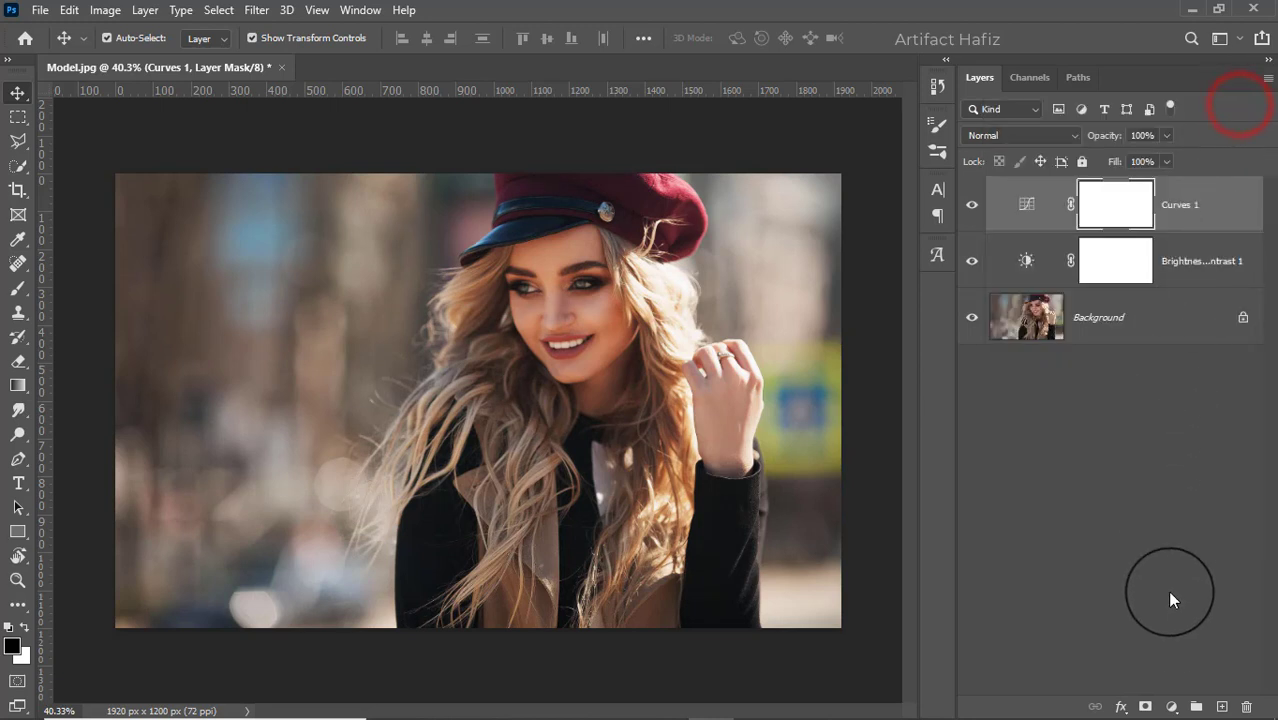
- Add a Color Balance layer and shift its midtones toward cyan
click(1172, 706)
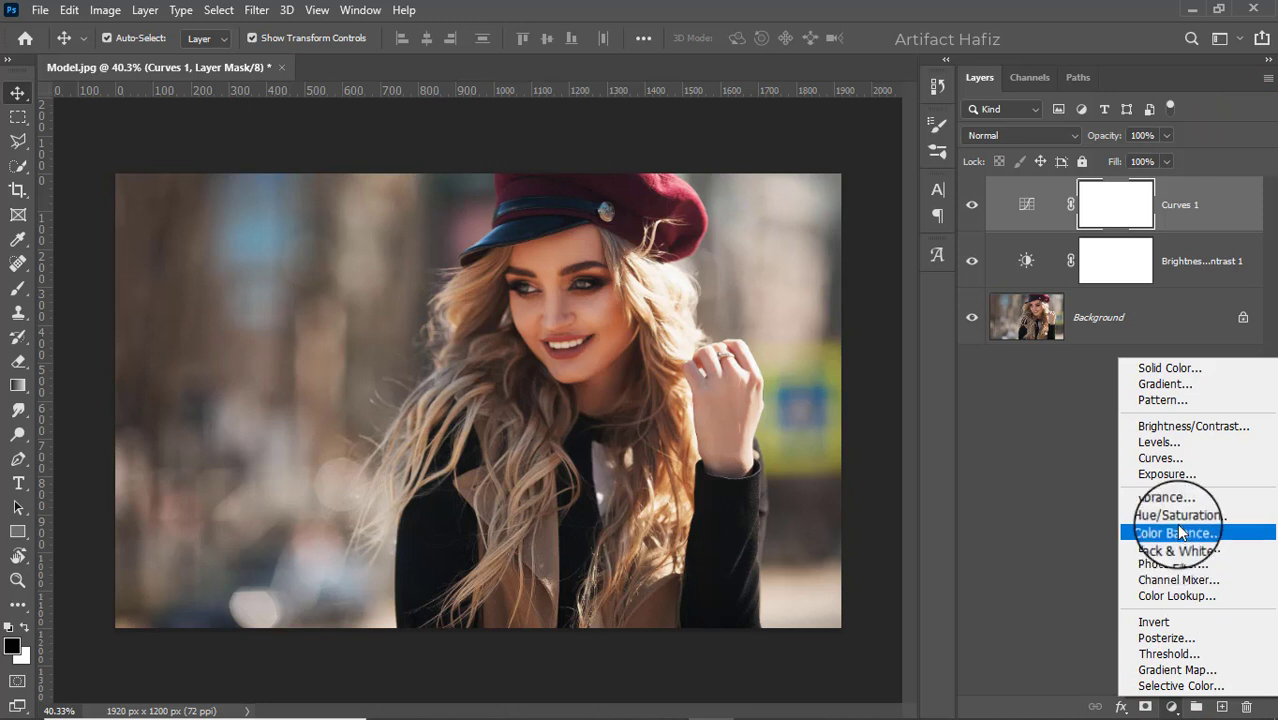
click(1176, 533)
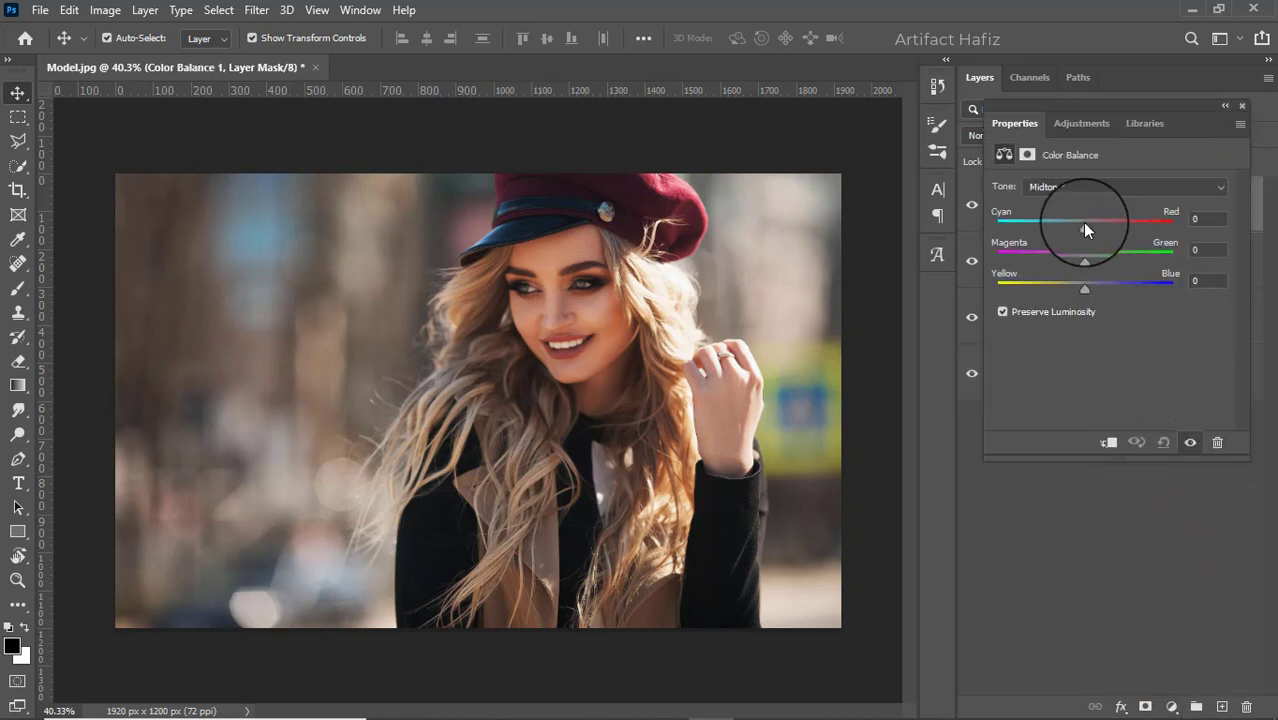
mouse_move(1085, 222)
mouse_down()
mouse_move(1071, 225)
mouse_move(1090, 265)
mouse_move(1074, 260)
mouse_move(1083, 292)
mouse_up()
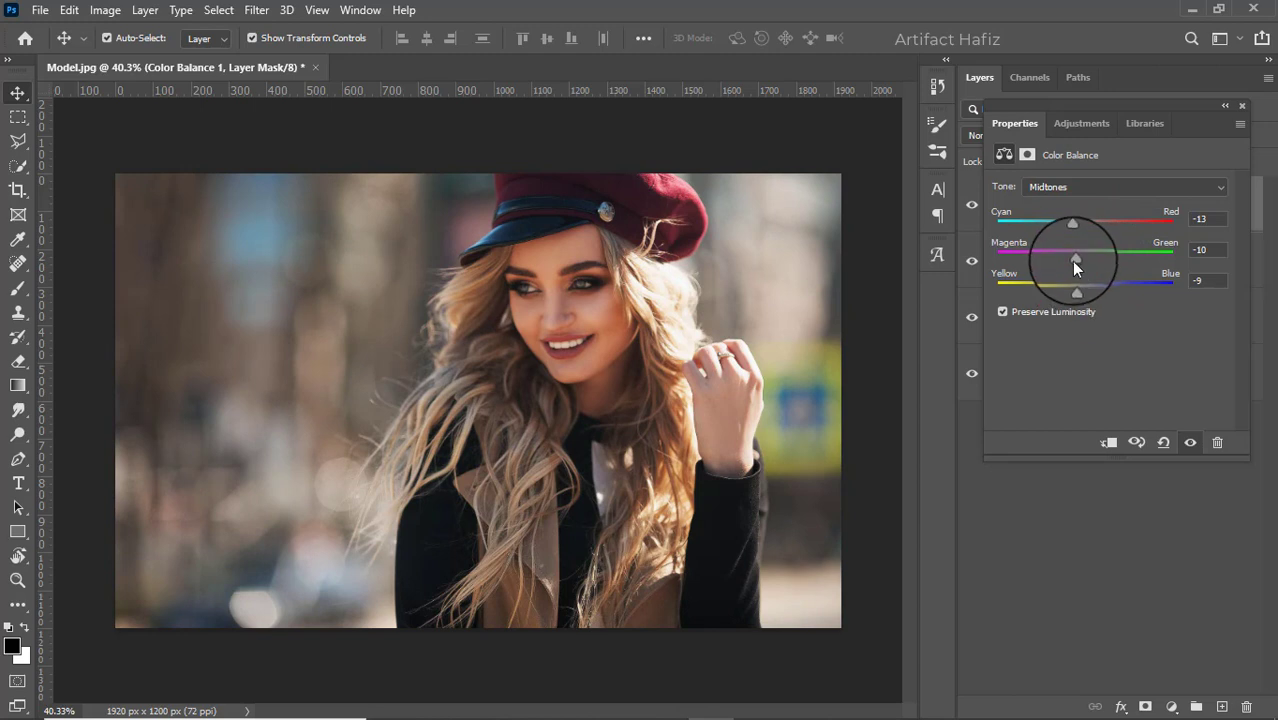
drag(1074, 226, 1066, 232)
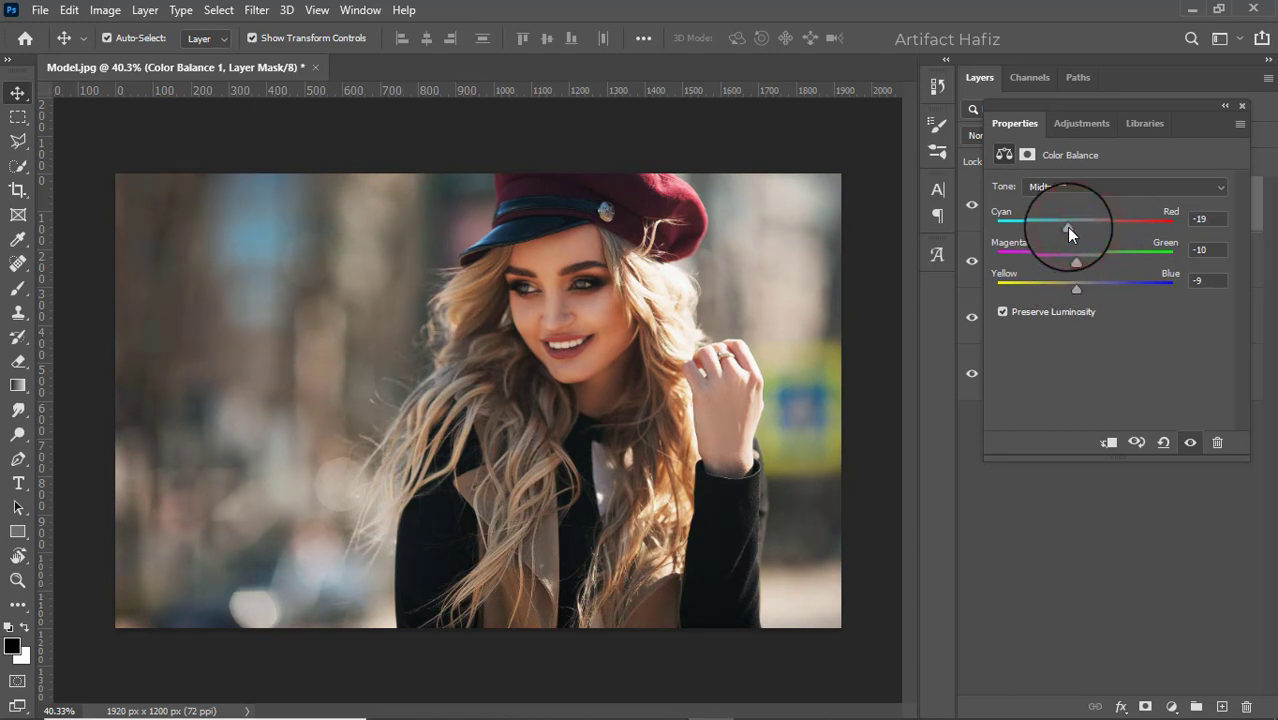
- Adjust the Shadows balance and set Highlights to +2, -5, -4
click(1080, 186)
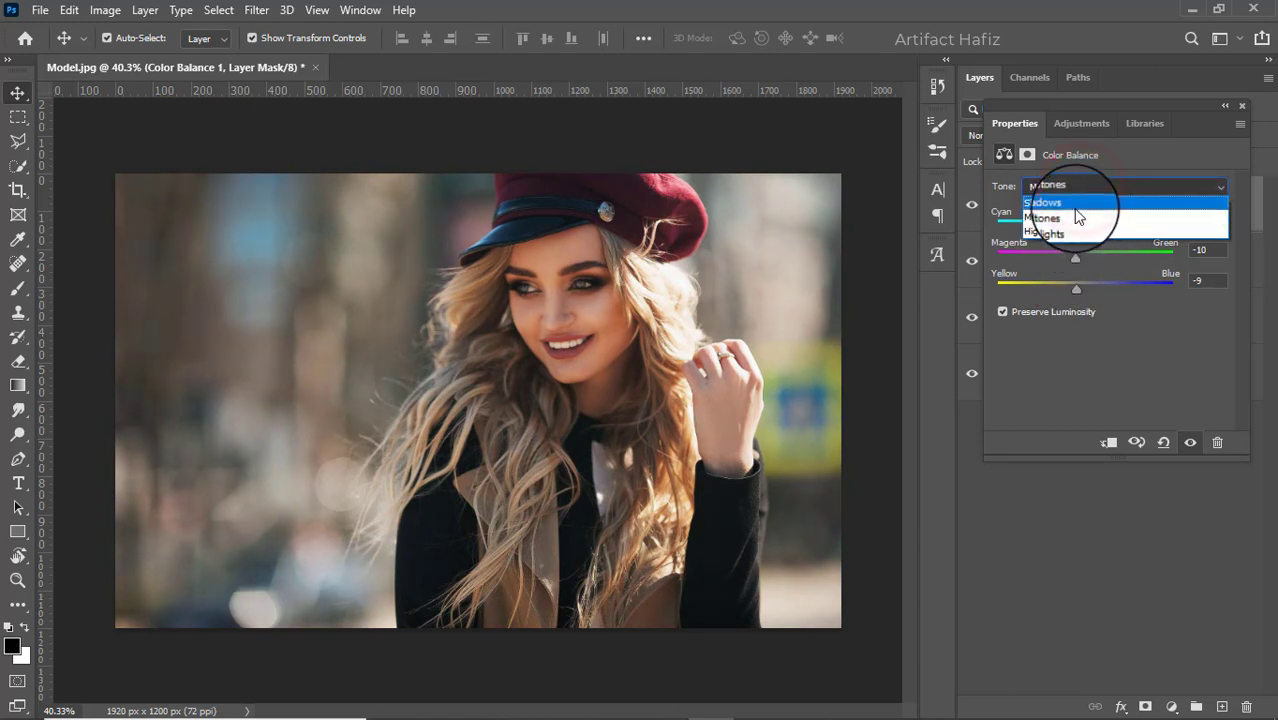
click(1078, 203)
mouse_move(1079, 224)
mouse_down()
mouse_move(1098, 232)
mouse_move(1076, 227)
mouse_move(1087, 244)
mouse_move(1077, 287)
mouse_up()
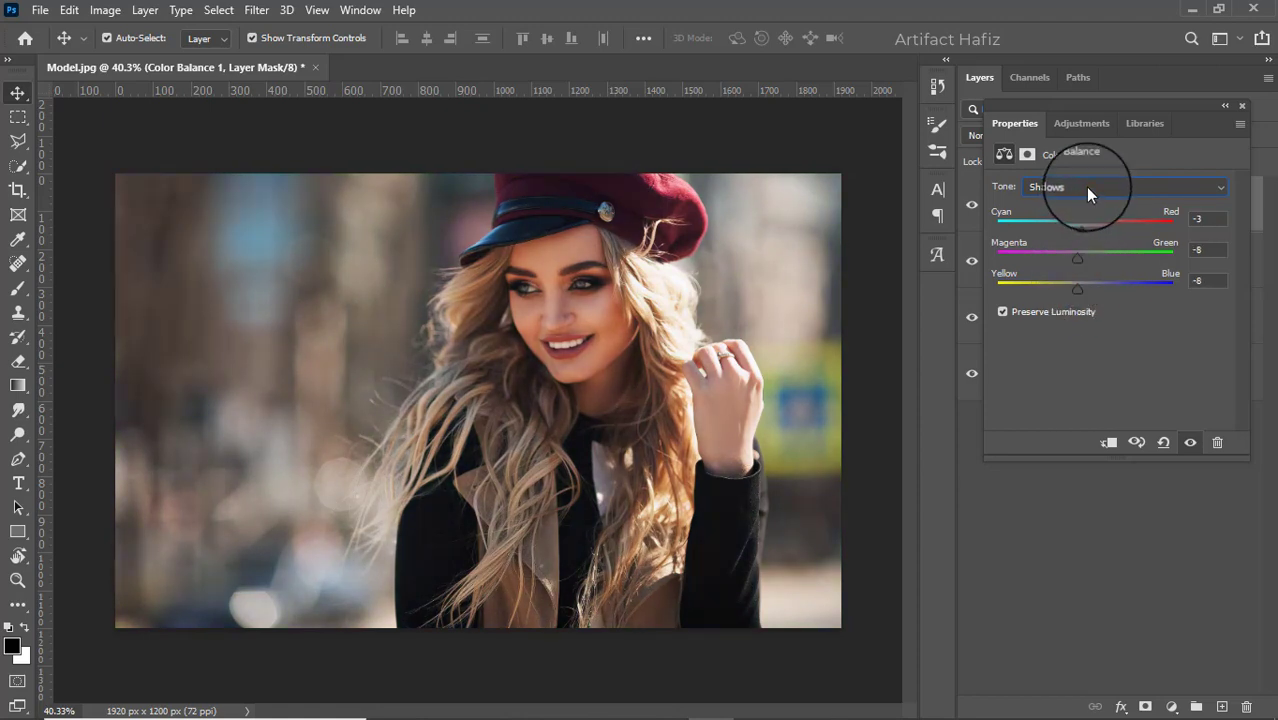
click(1085, 187)
click(1085, 231)
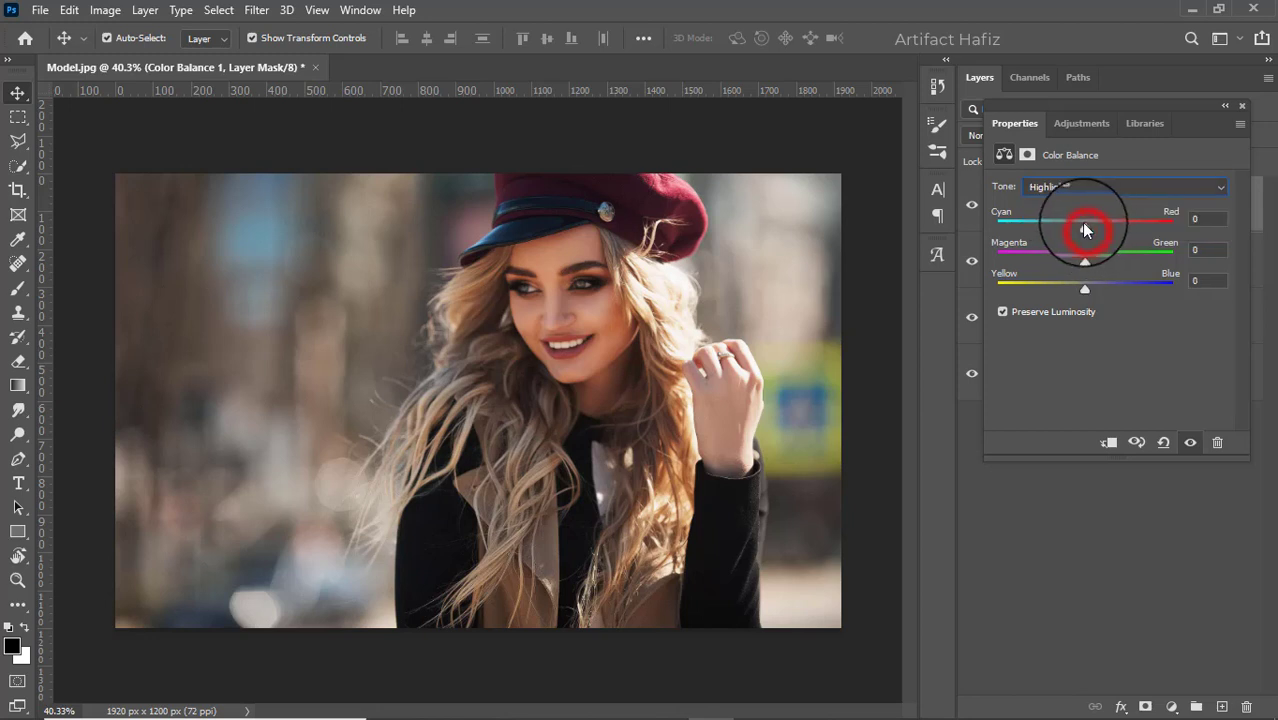
mouse_move(1082, 227)
mouse_down()
mouse_move(1101, 293)
mouse_move(1070, 296)
mouse_move(1082, 297)
mouse_up()
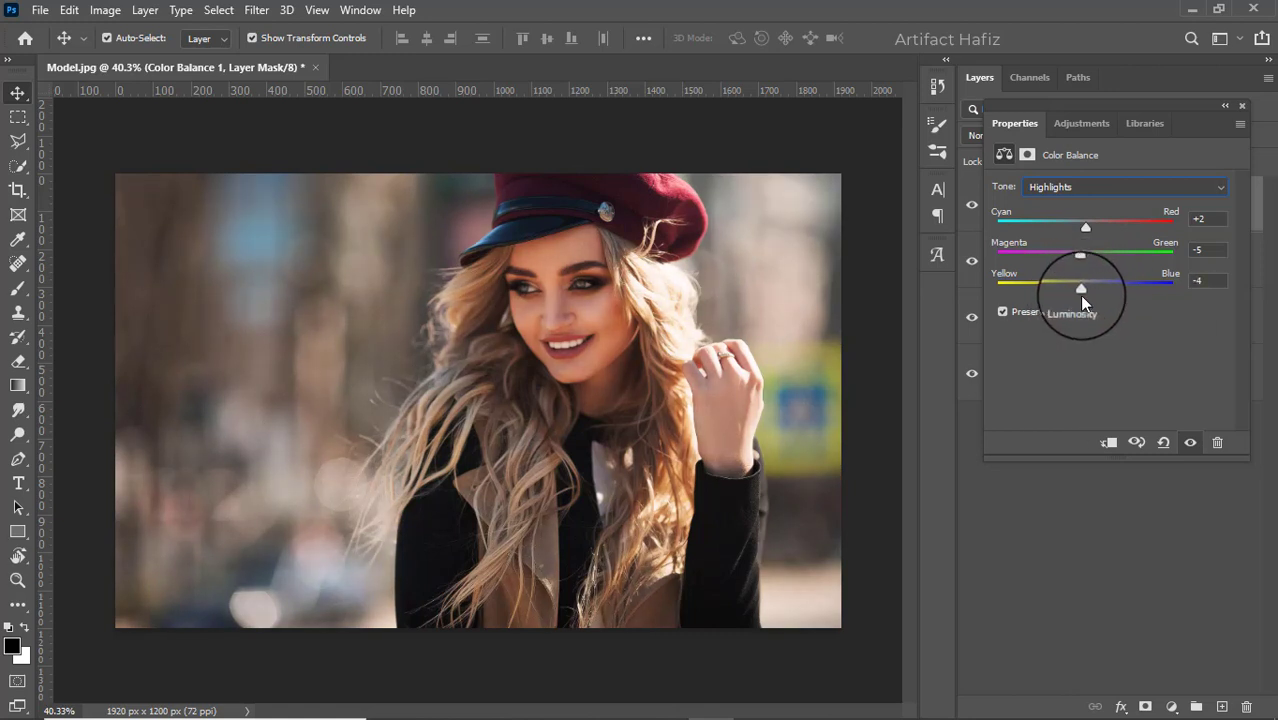
- Toggle Color Balance 1 off and on to compare before and after
click(1241, 108)
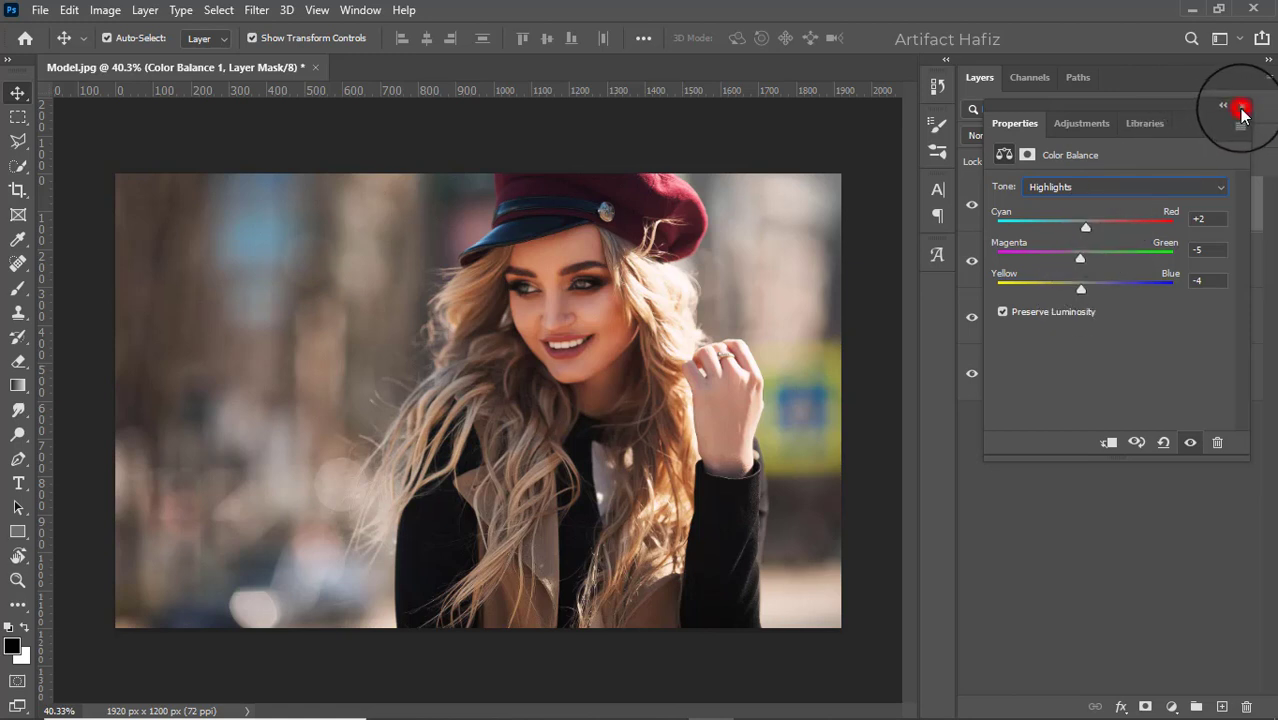
click(970, 207)
click(970, 207)
- Add a Color Lookup layer using the Fuji F125 Kodak 2395 3D LUT
click(970, 207)
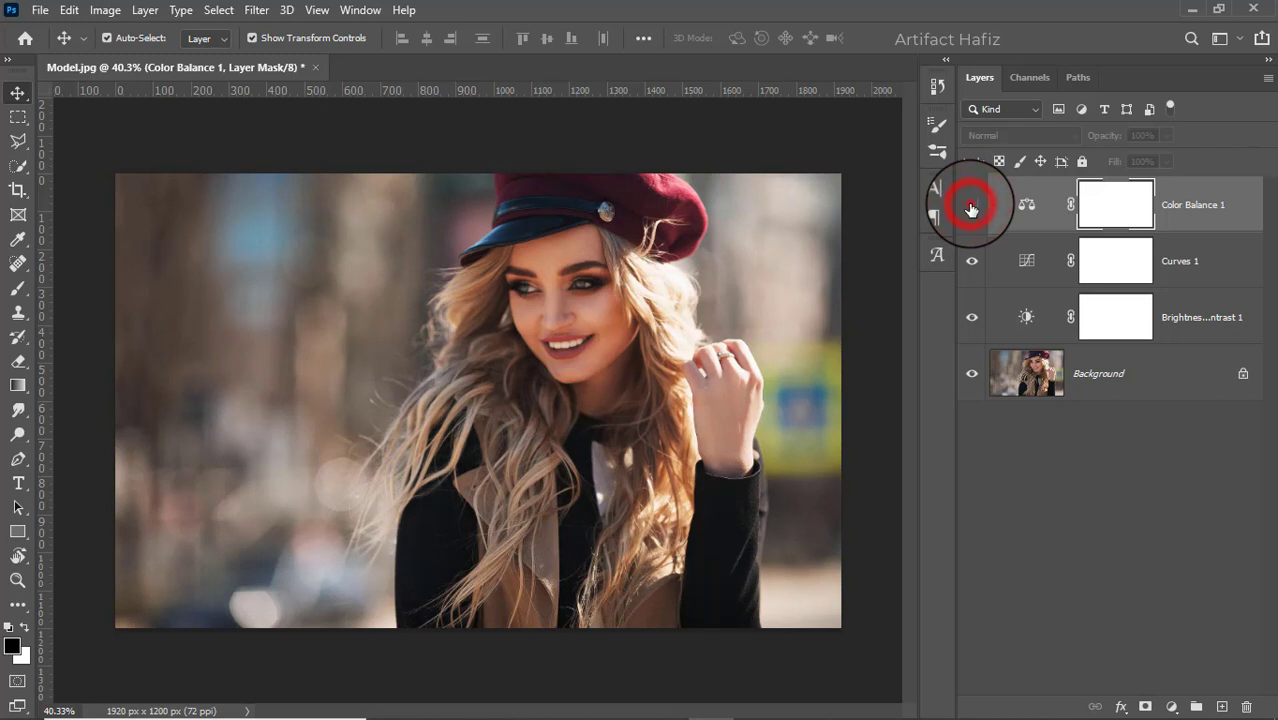
click(970, 207)
click(1172, 706)
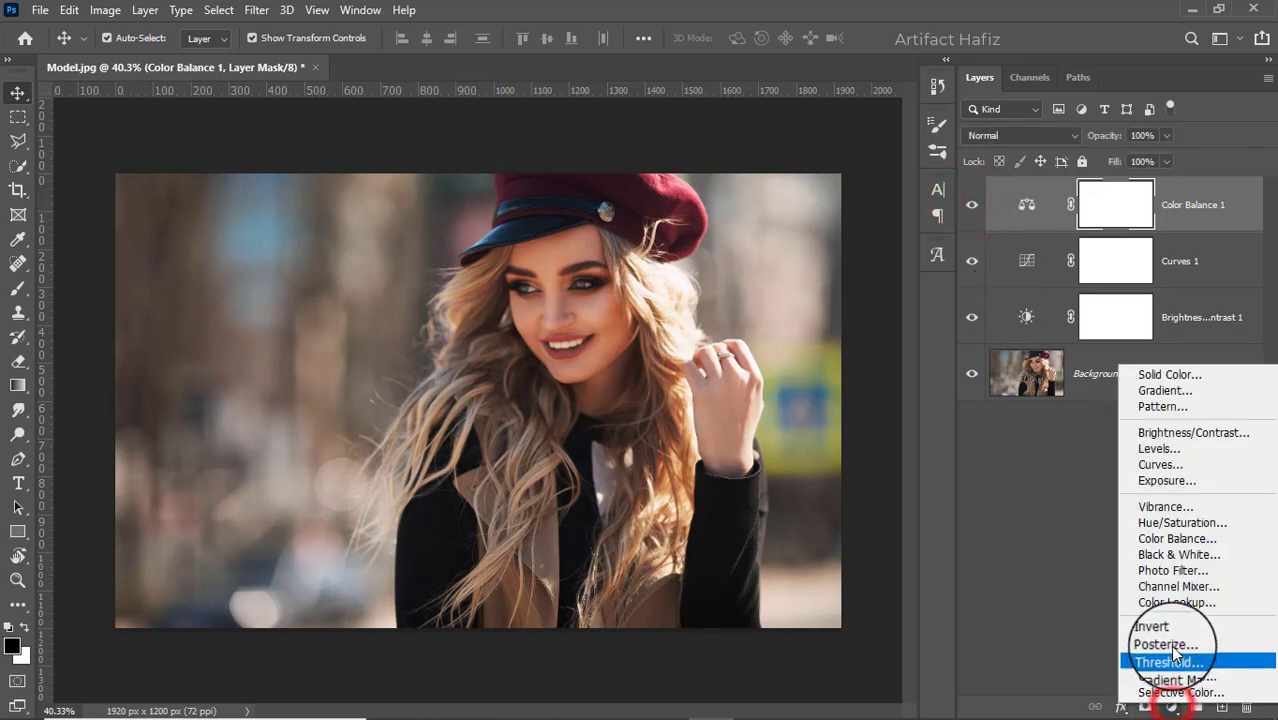
click(1170, 603)
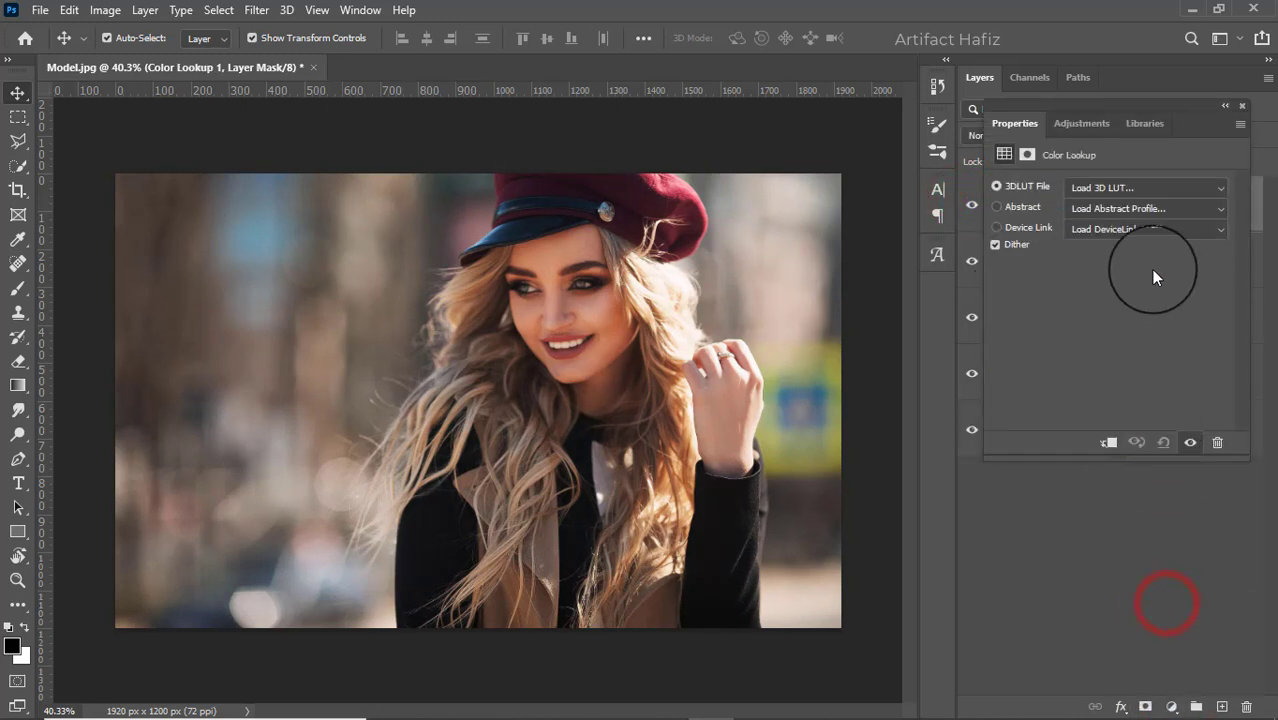
click(1136, 187)
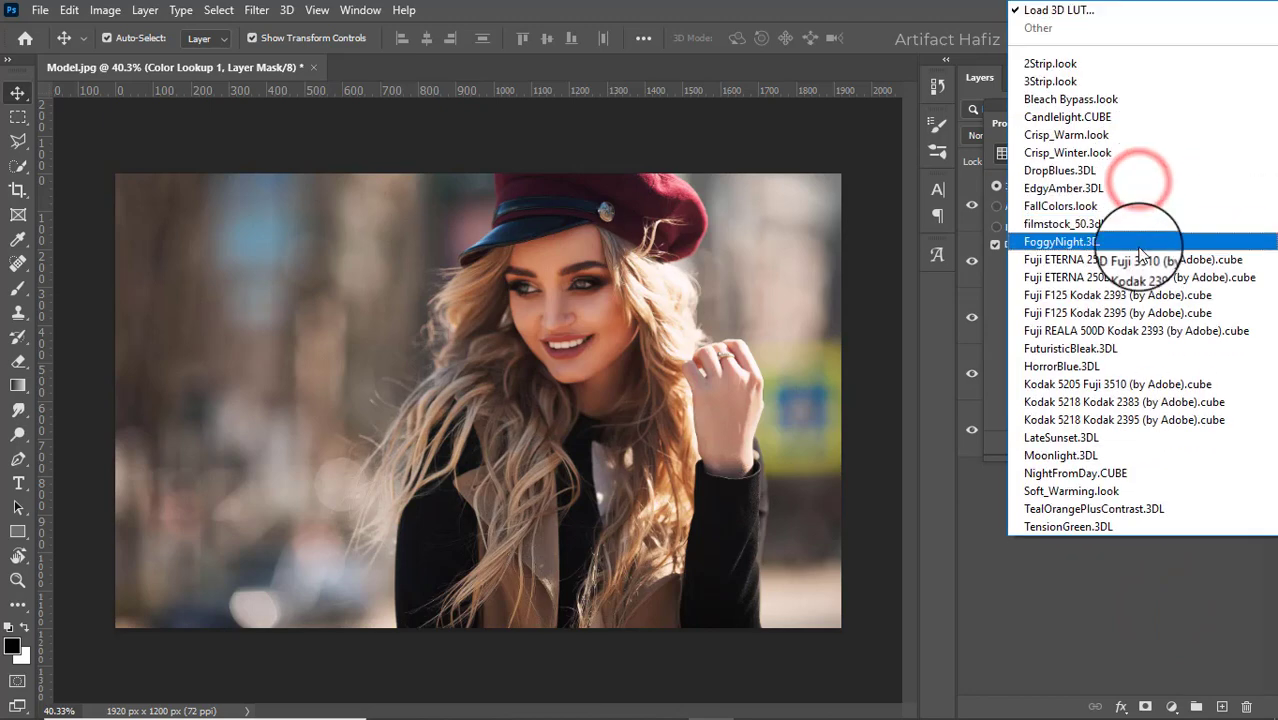
click(1137, 312)
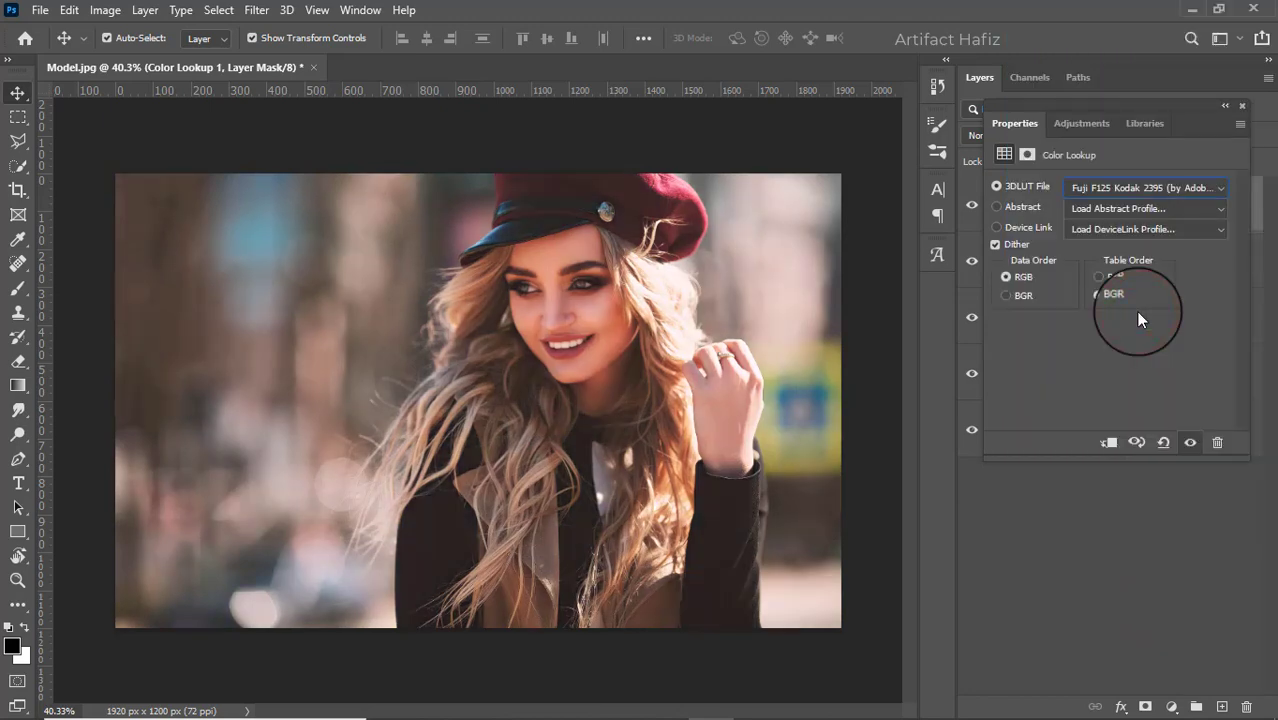
click(1240, 106)
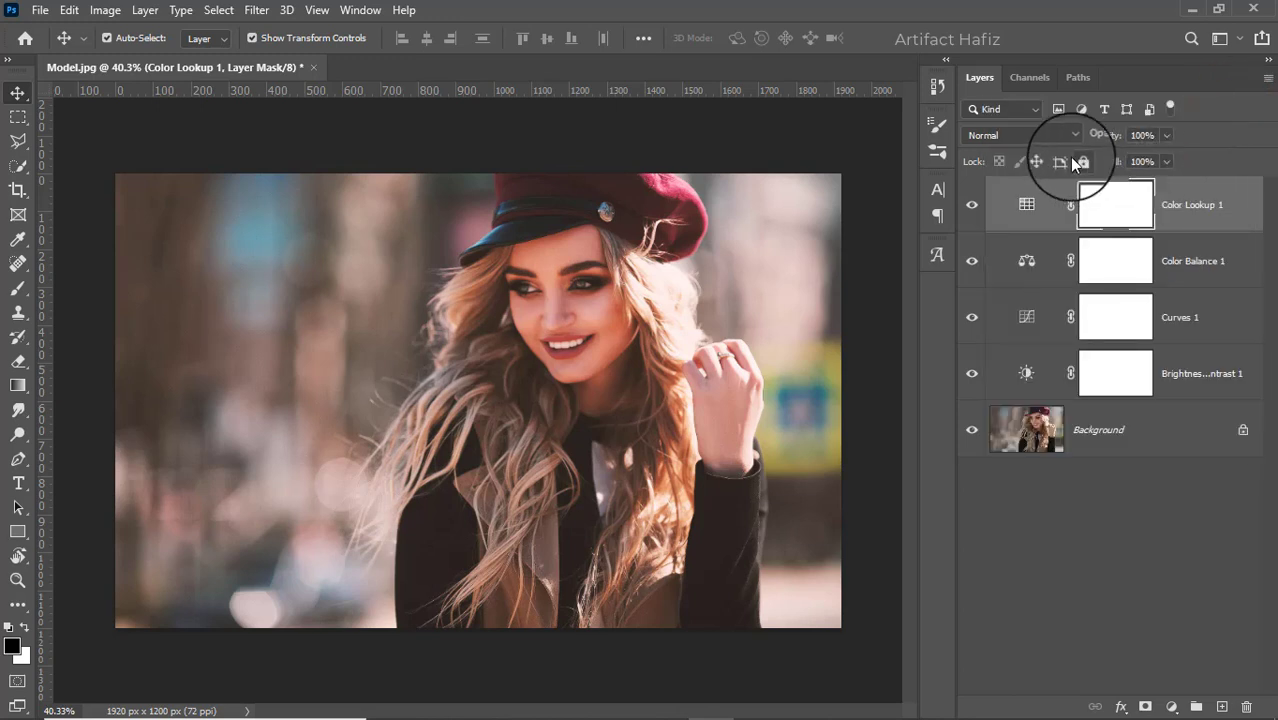
- Blend Color Lookup 1 as Luminosity, compare it, and bring up the adjustment layer menu
click(1025, 136)
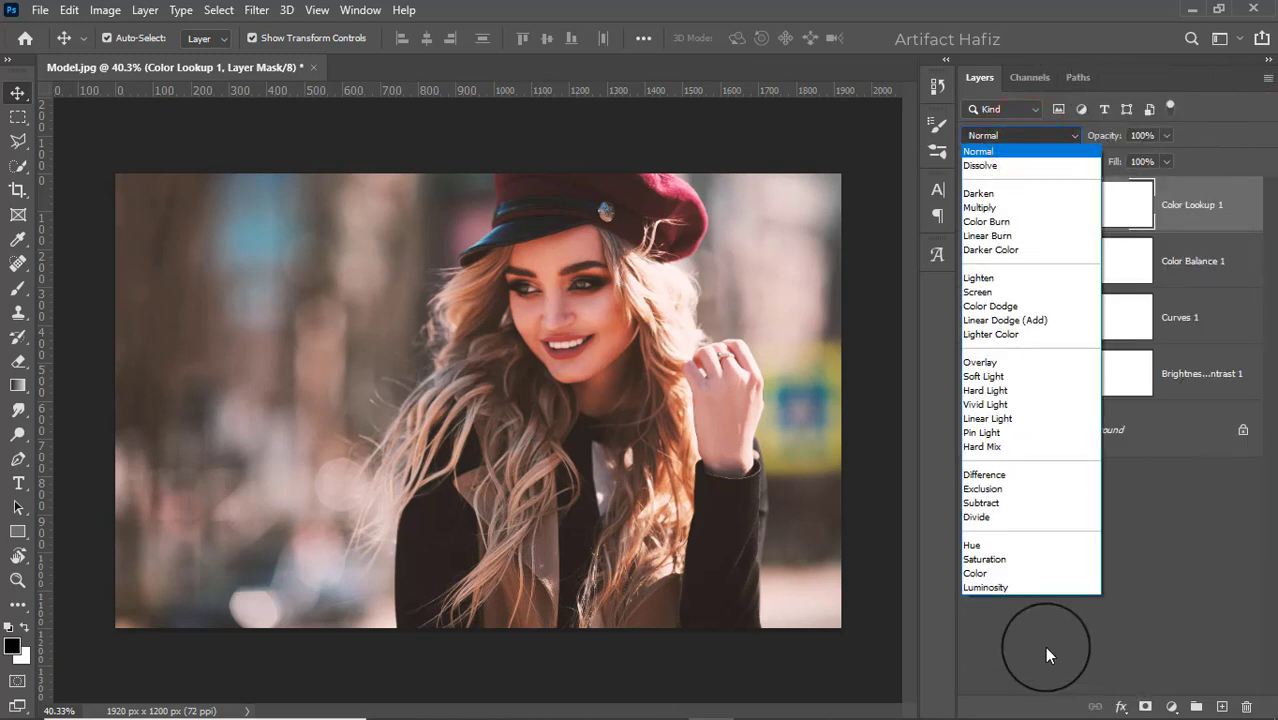
click(1011, 588)
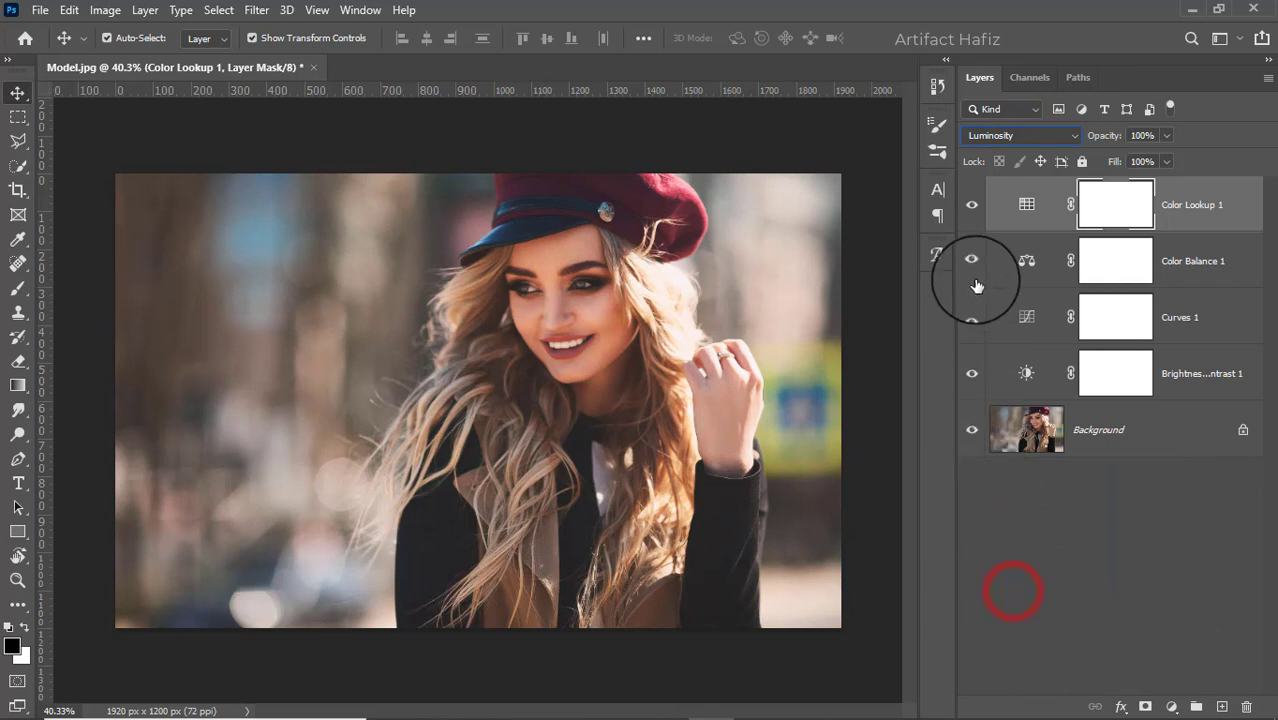
click(973, 206)
click(973, 206)
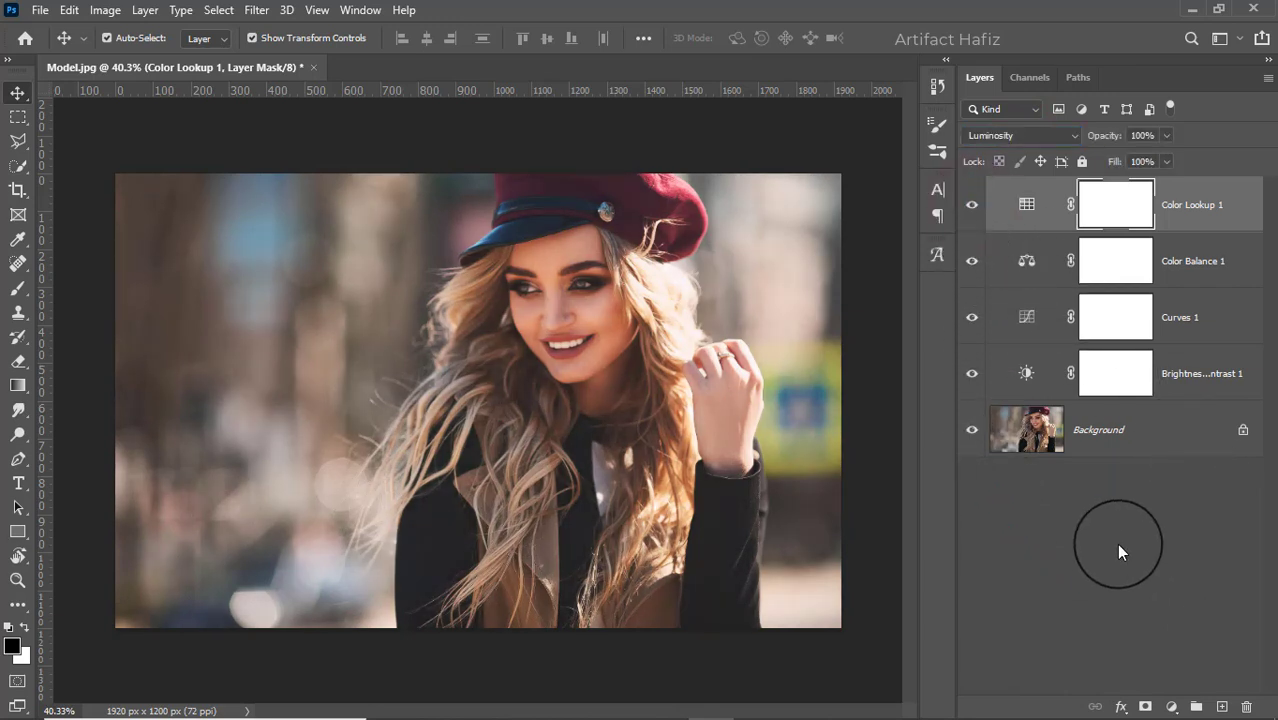
click(1172, 706)
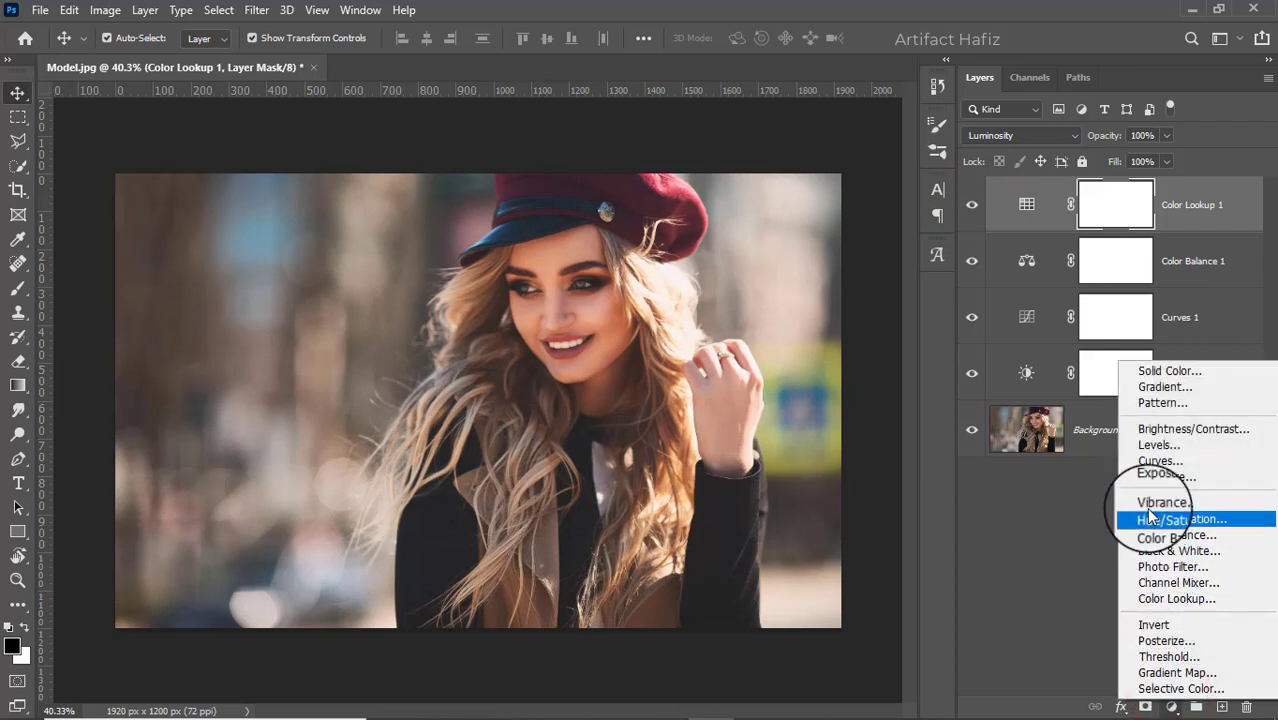
- Add Selective Color: tweak Reds cyan, set Yellows to Cyan -57, Magenta -25, Yellow +8, Black -27
click(1158, 689)
mouse_move(1116, 242)
mouse_down()
mouse_move(1101, 264)
mouse_move(1157, 300)
mouse_move(1098, 280)
mouse_move(1132, 321)
mouse_move(1062, 322)
mouse_move(1088, 322)
mouse_move(1143, 358)
mouse_move(1088, 360)
mouse_move(1104, 358)
mouse_up()
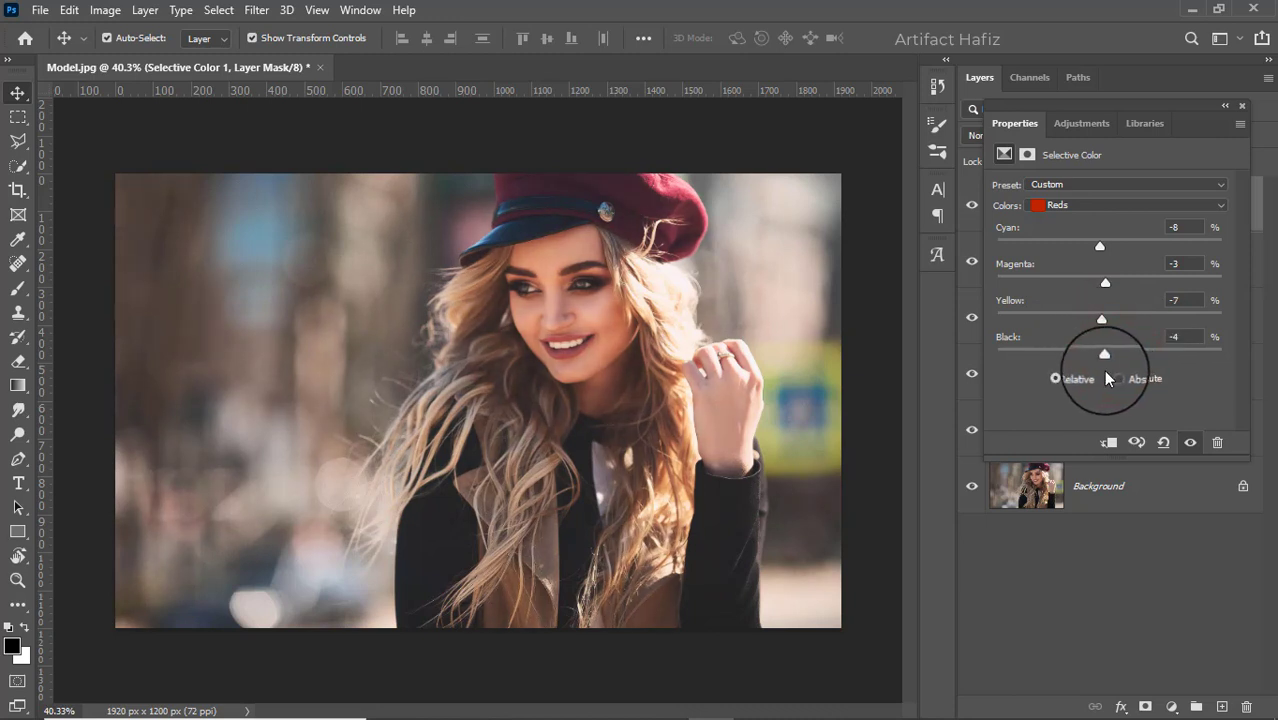
click(1084, 204)
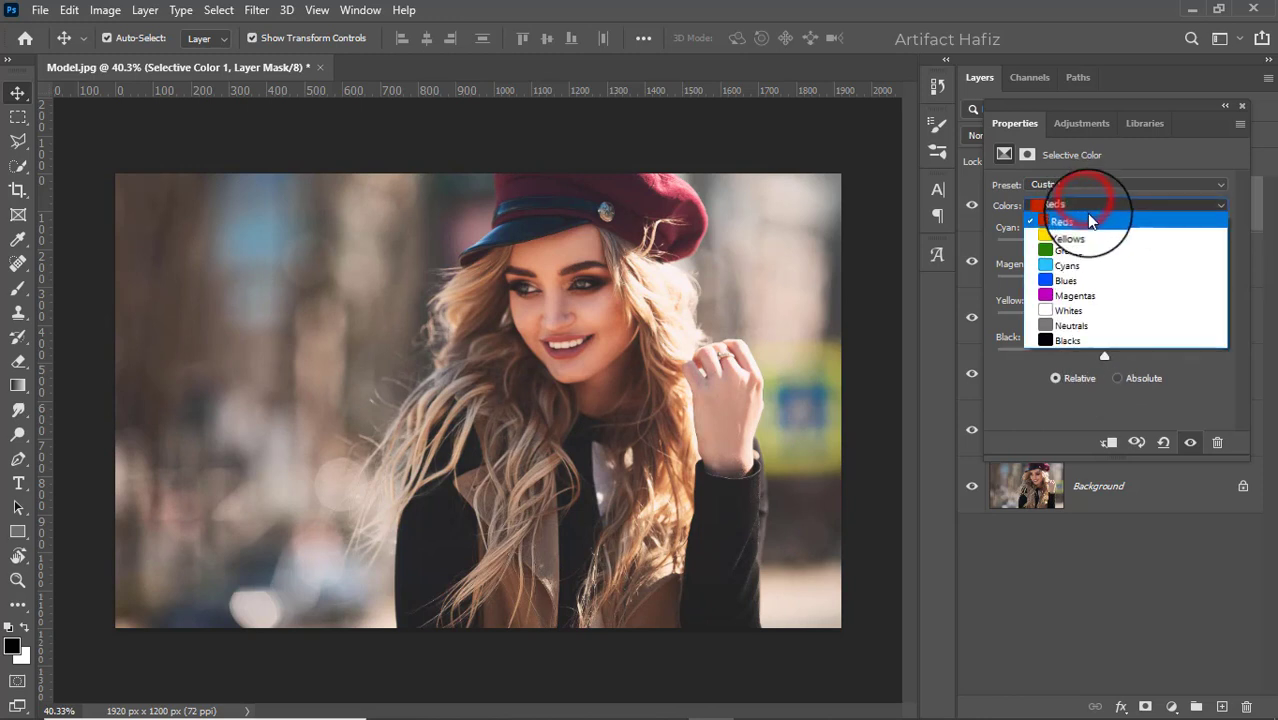
click(1068, 238)
mouse_move(1108, 246)
mouse_down()
mouse_move(1148, 262)
mouse_move(1144, 250)
mouse_up()
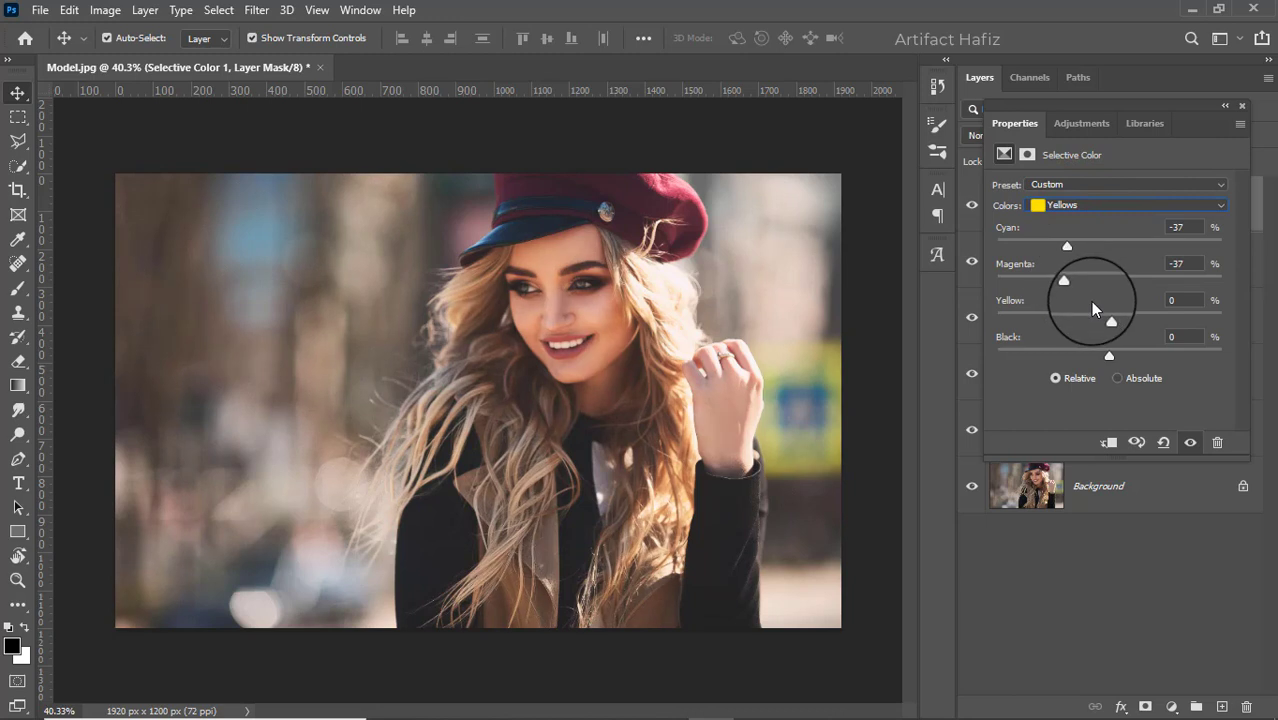
drag(1068, 287, 1079, 283)
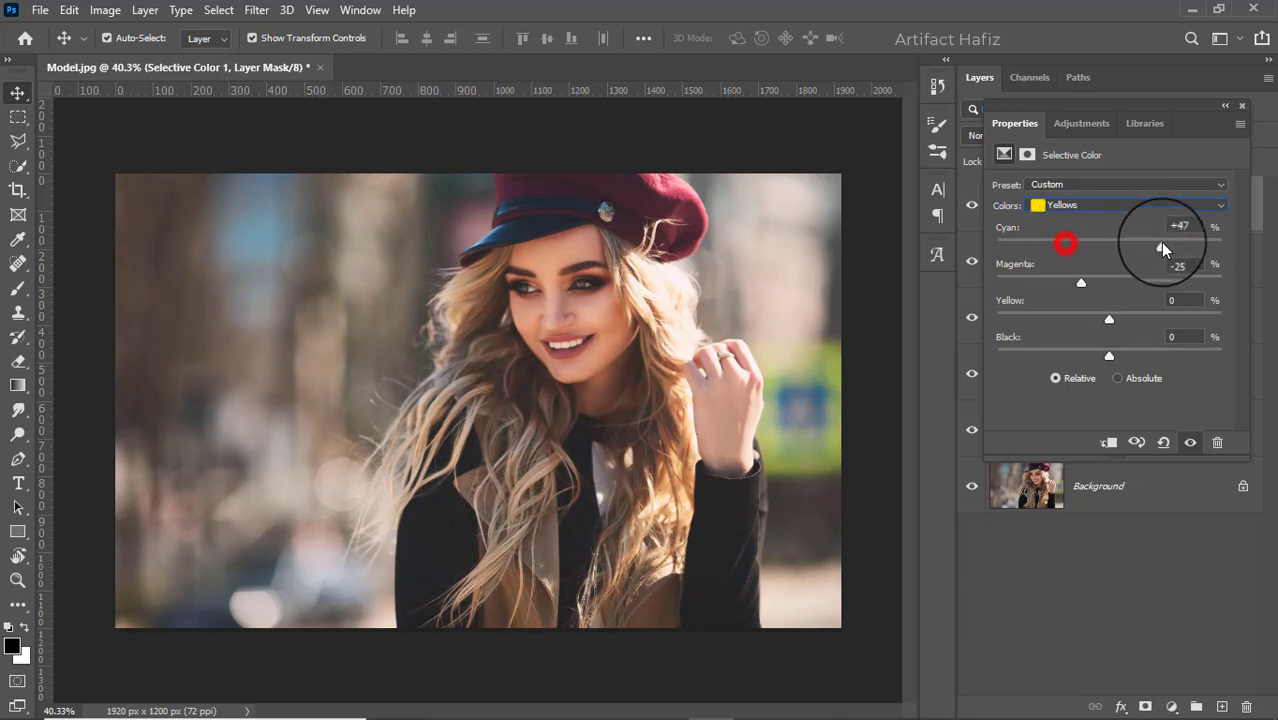
drag(1062, 245, 1045, 246)
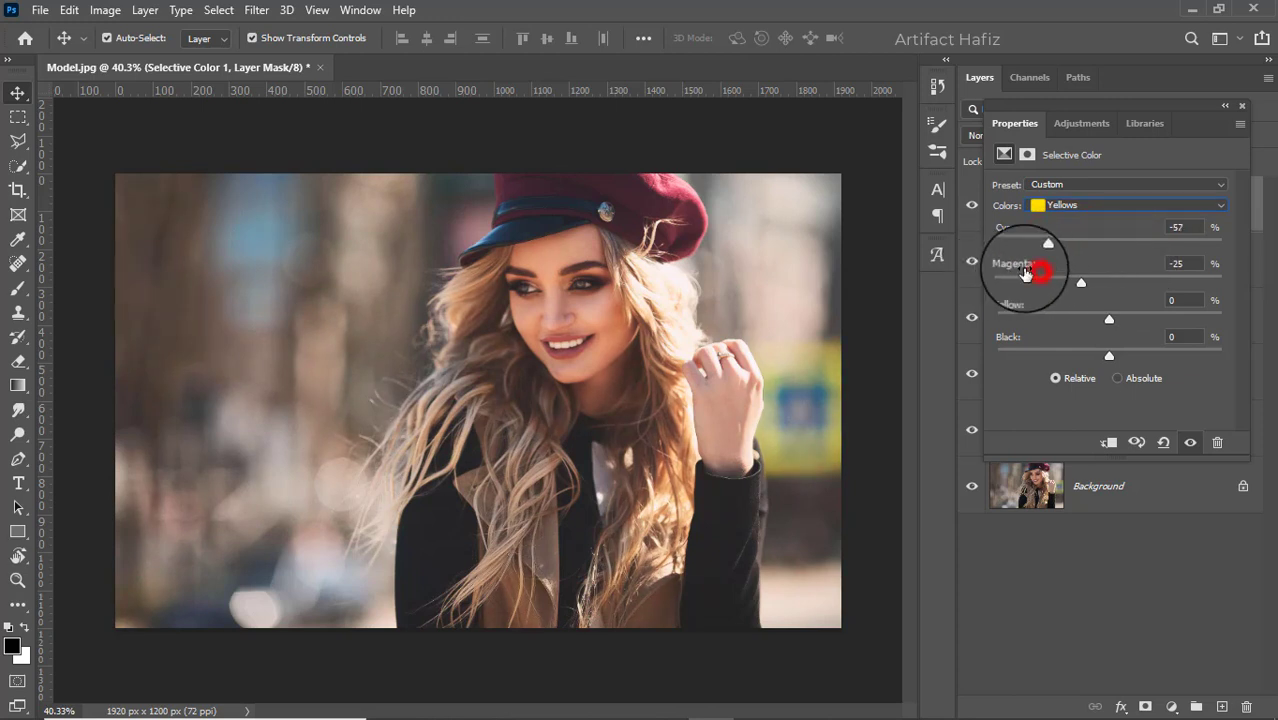
mouse_move(1103, 322)
mouse_down()
mouse_move(1117, 321)
mouse_move(1064, 355)
mouse_move(1079, 377)
mouse_up()
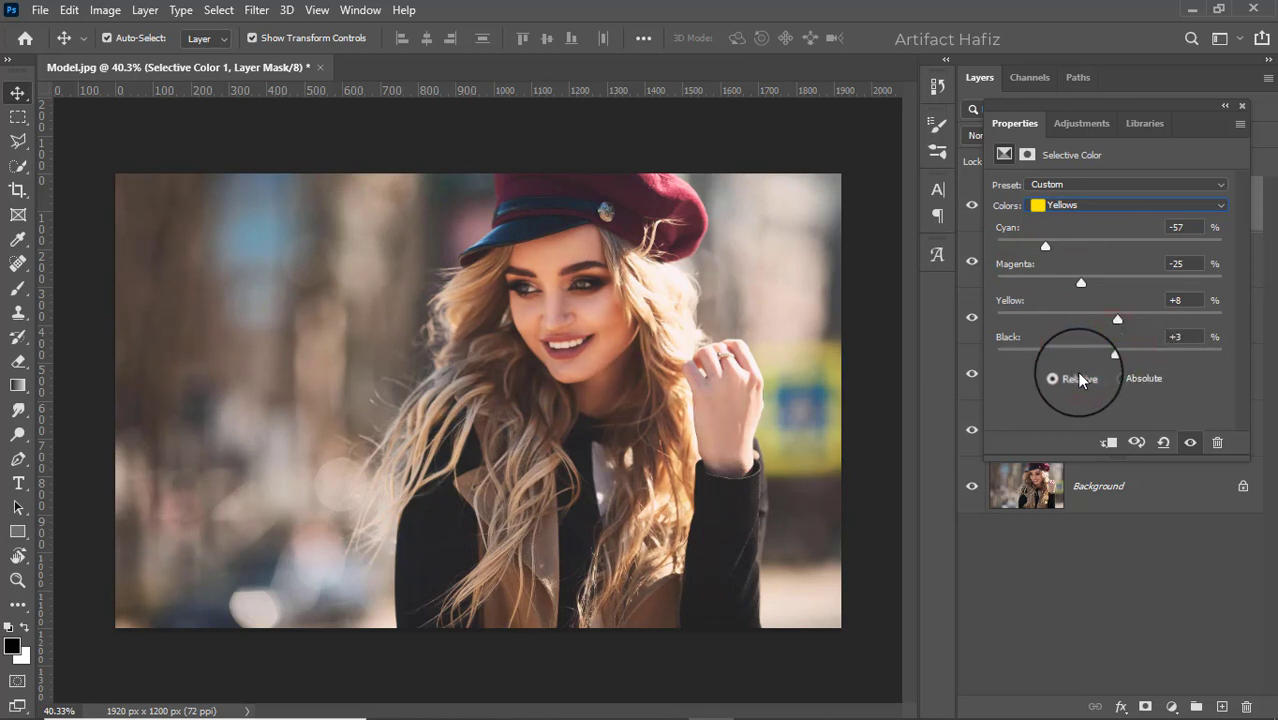
- Toggle Selective Color 1 off and on to compare before and after
click(1241, 110)
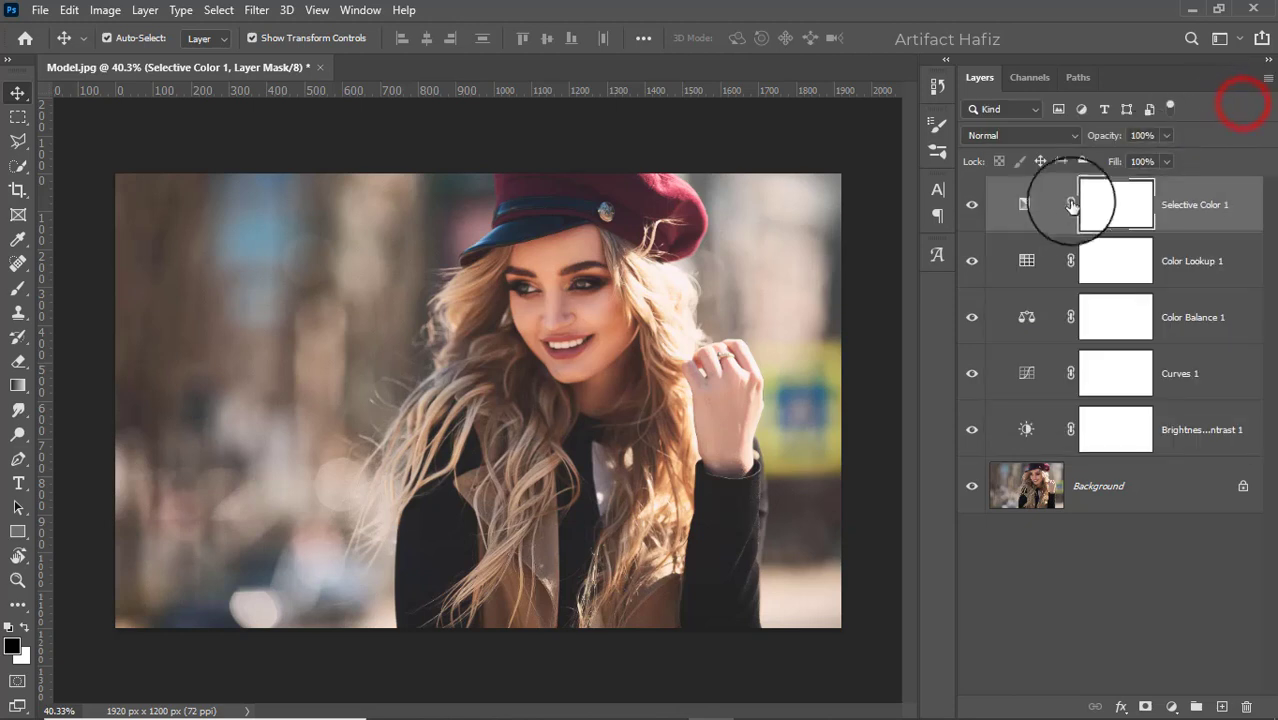
click(970, 207)
click(970, 207)
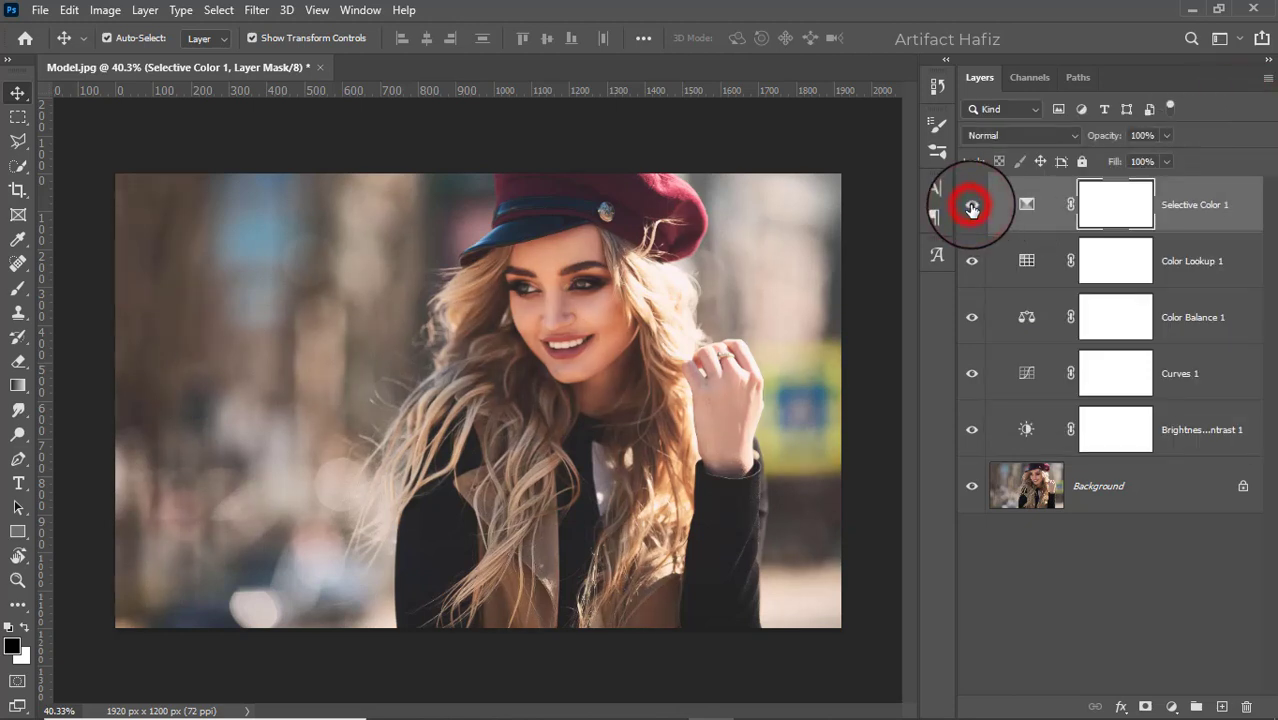
- Add a Levels layer with black input 19, then stamp all visible layers into Layer 1
click(1171, 706)
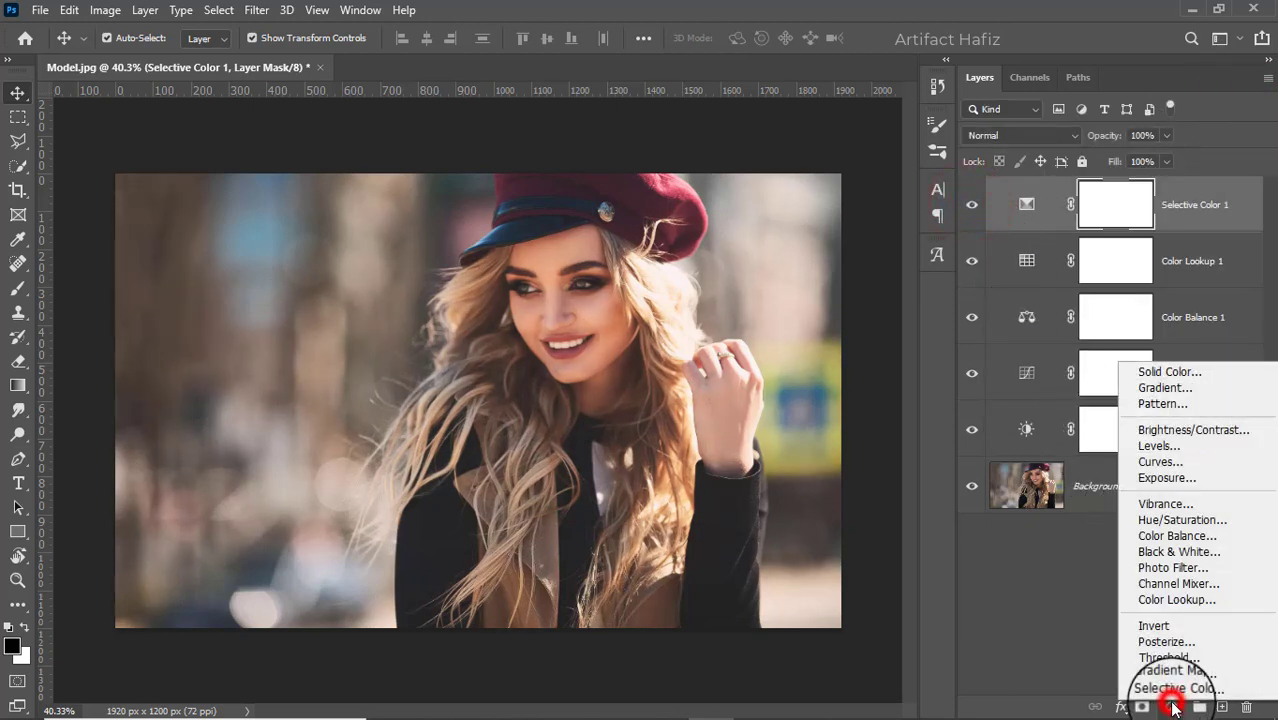
click(1160, 443)
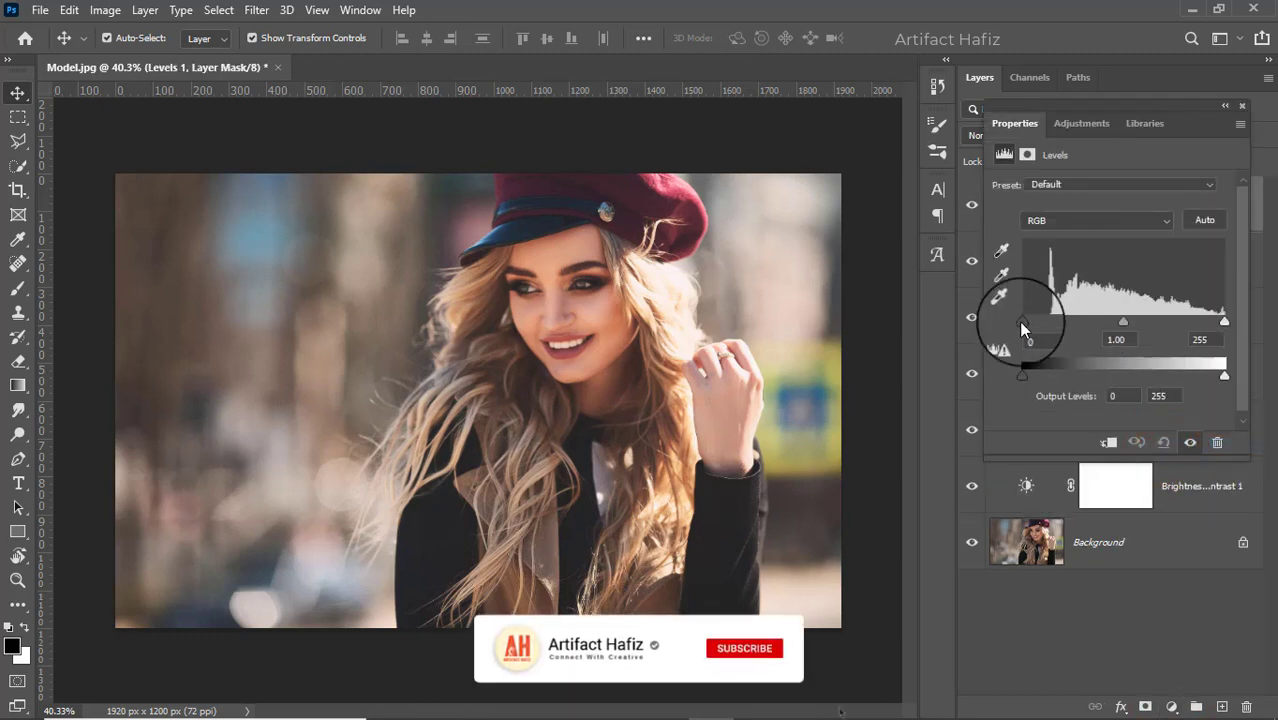
drag(1021, 321, 1034, 322)
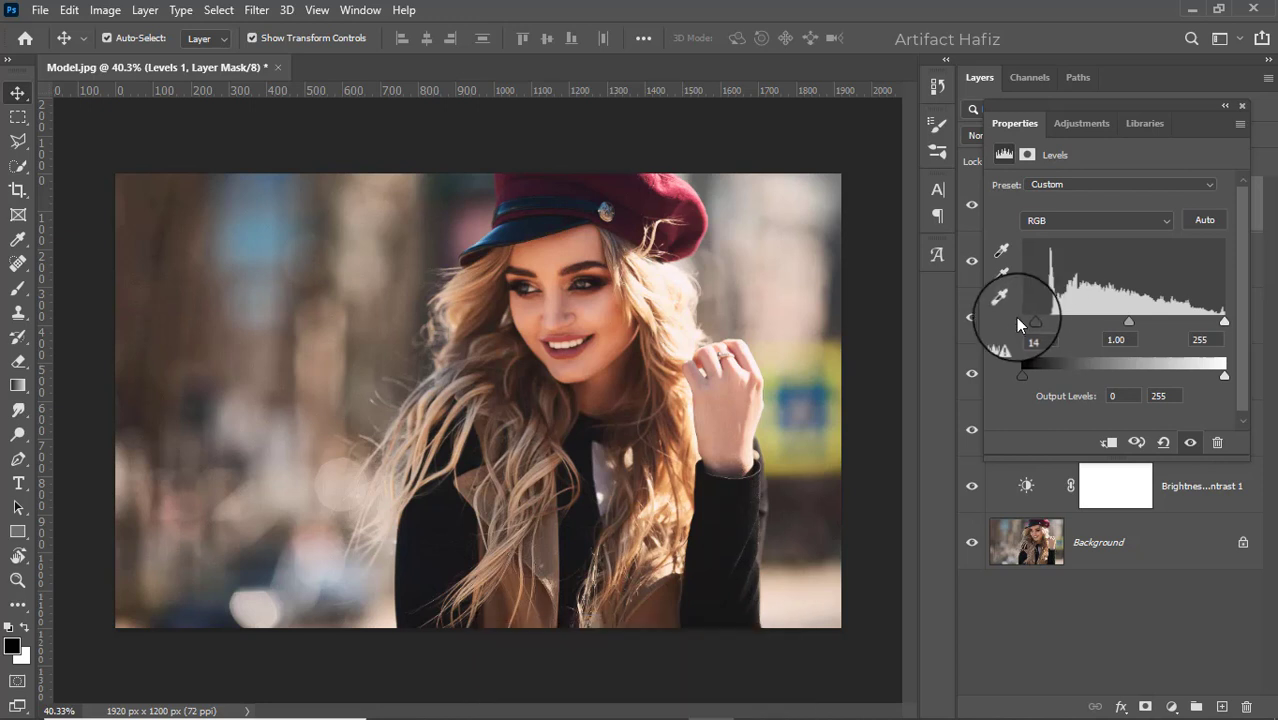
drag(1026, 323, 1038, 327)
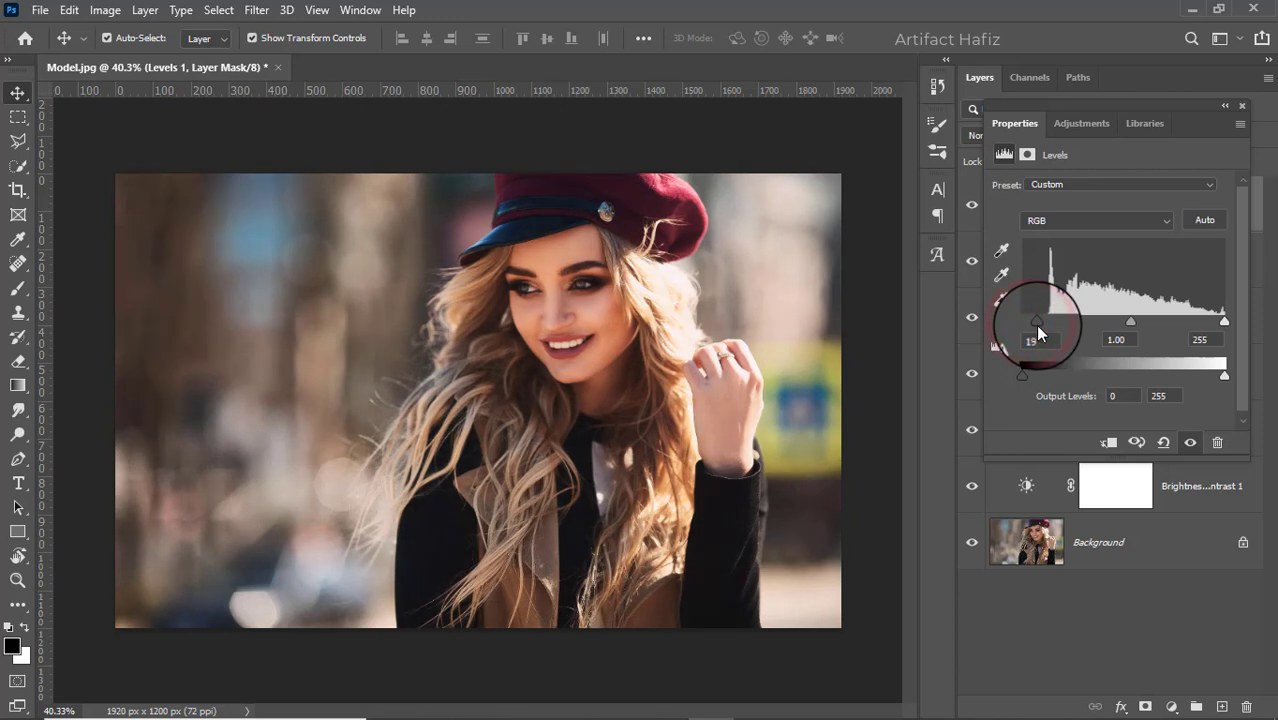
click(1244, 108)
key(ctrl+alt+shift+e)
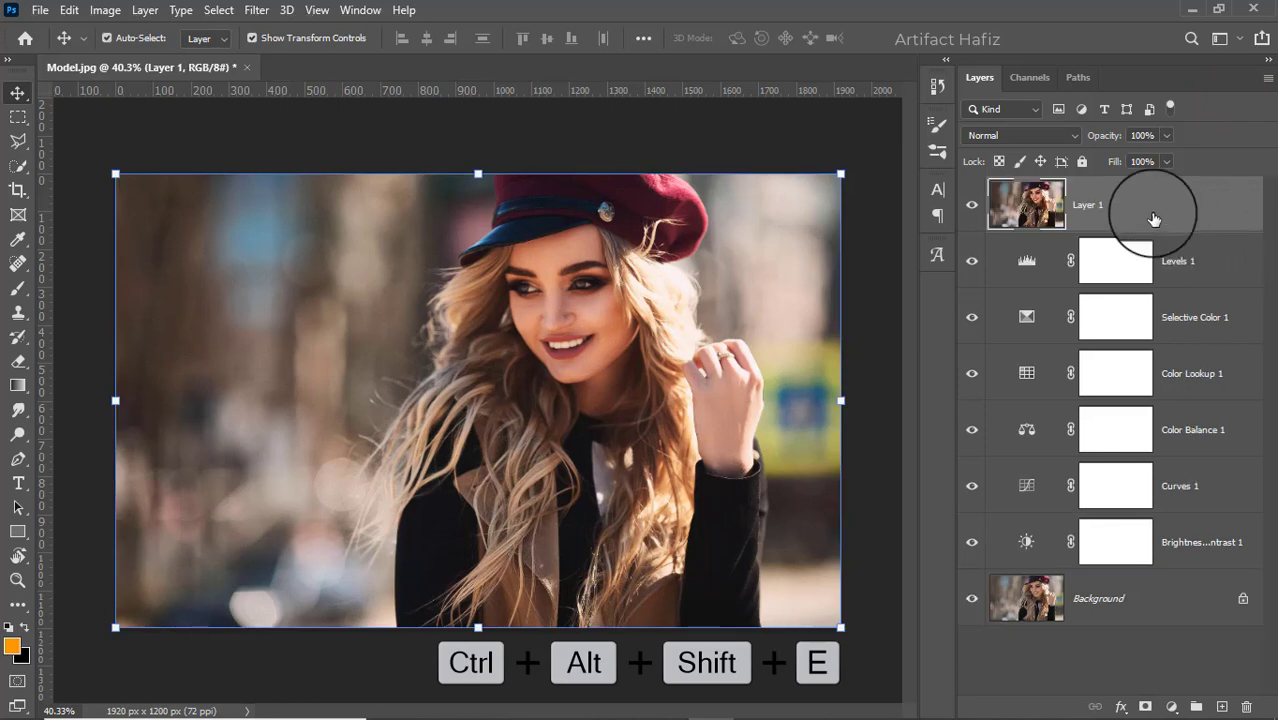
- Convert Layer 1 for Smart Filters and open it in the Camera Raw Filter
click(257, 10)
click(268, 52)
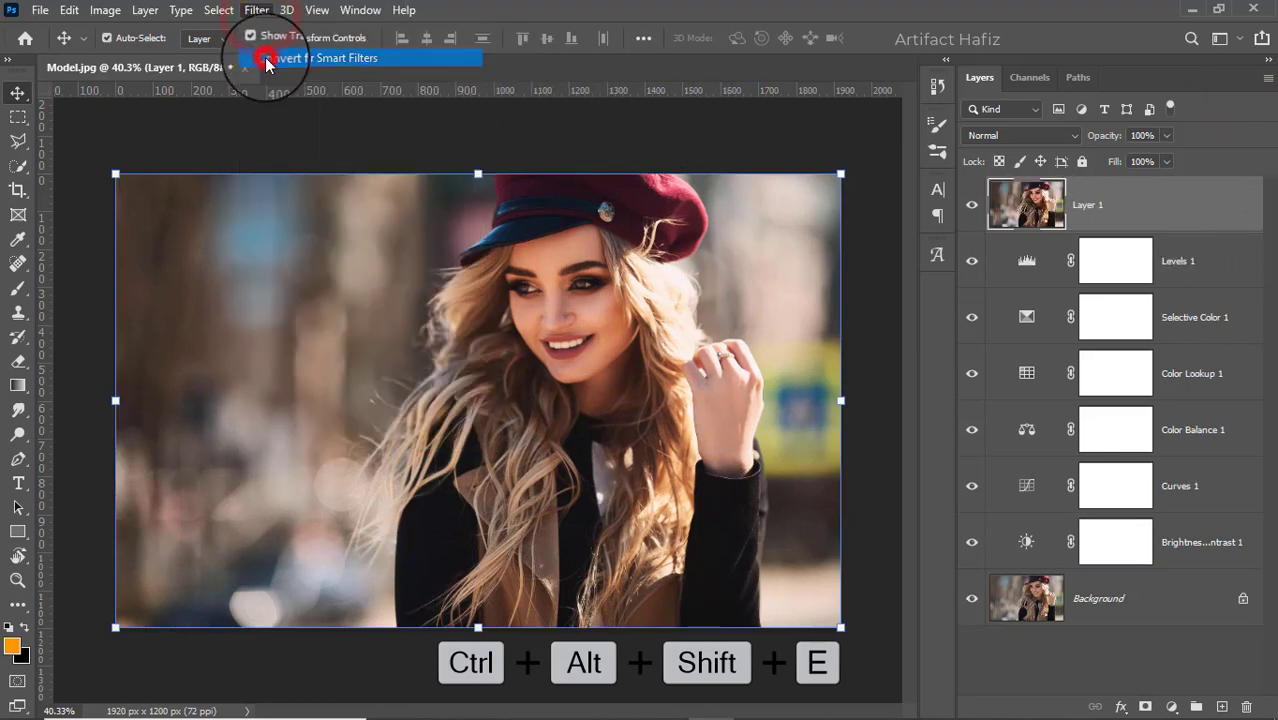
click(257, 10)
click(265, 148)
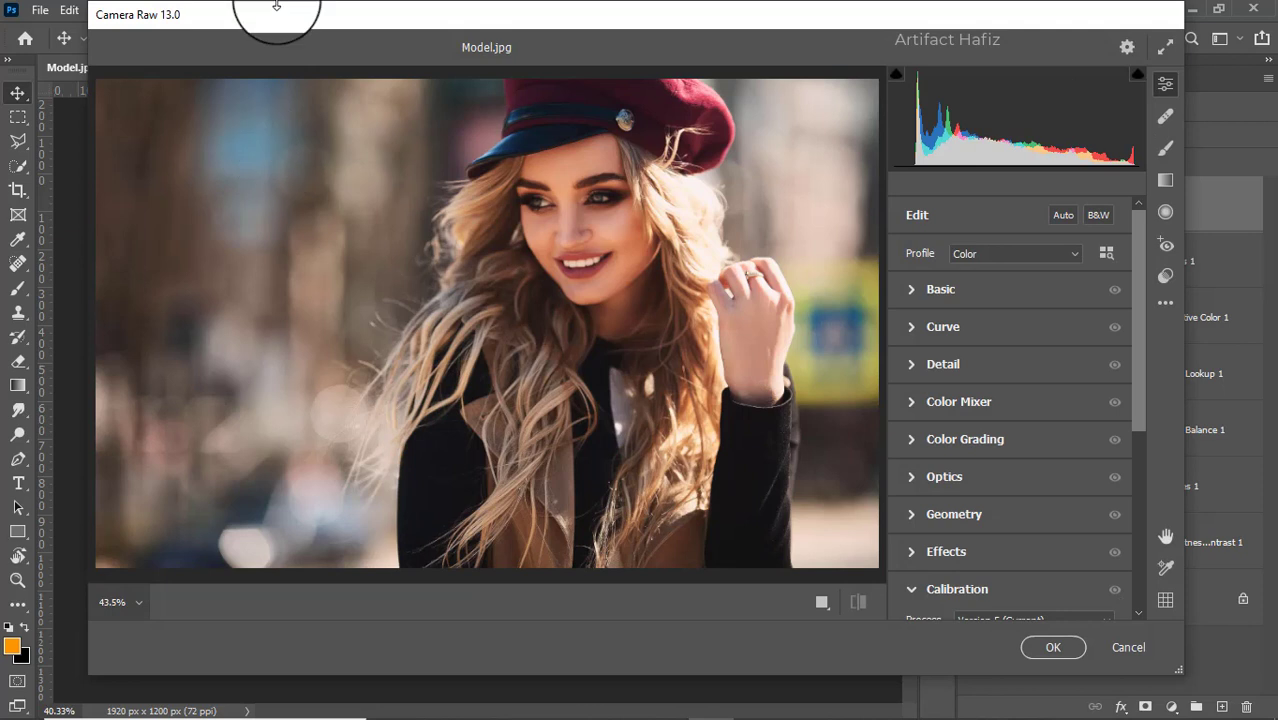
- In Camera Raw's Basic panel, set Exposure -0.30, Contrast +2, Highlights -12, Shadows +17
click(920, 290)
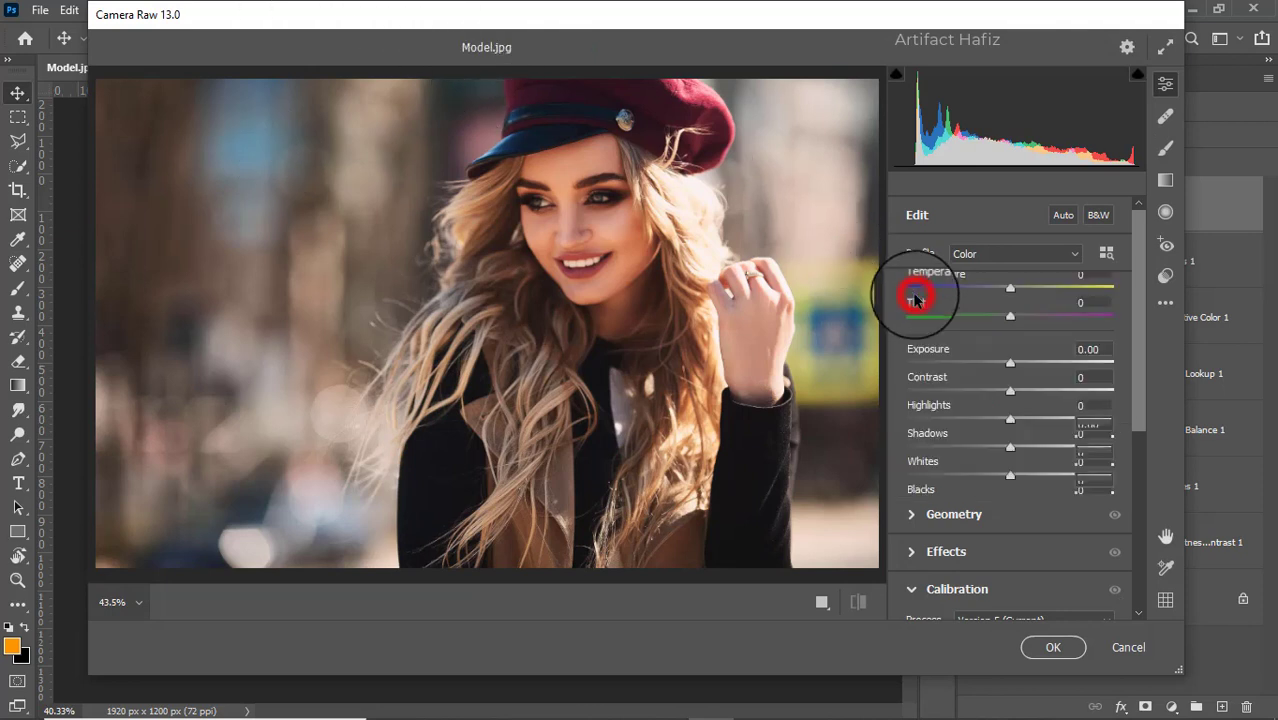
click(1004, 358)
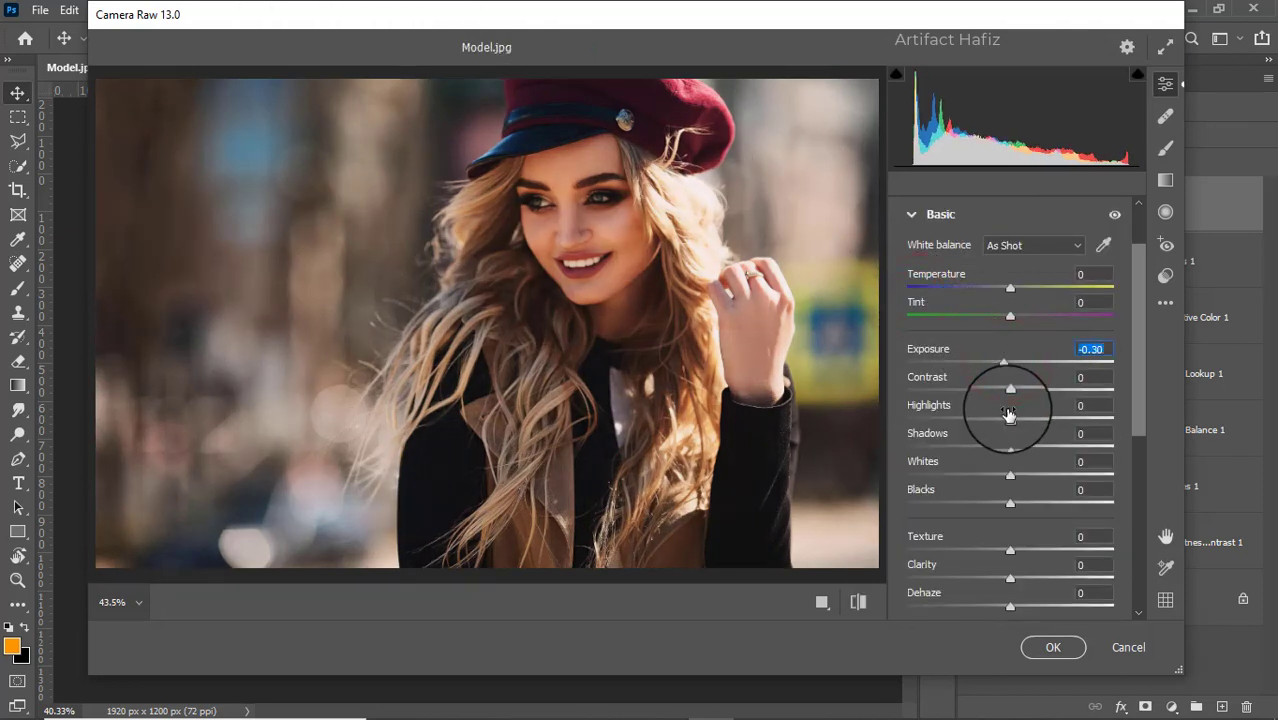
drag(1008, 391, 1040, 425)
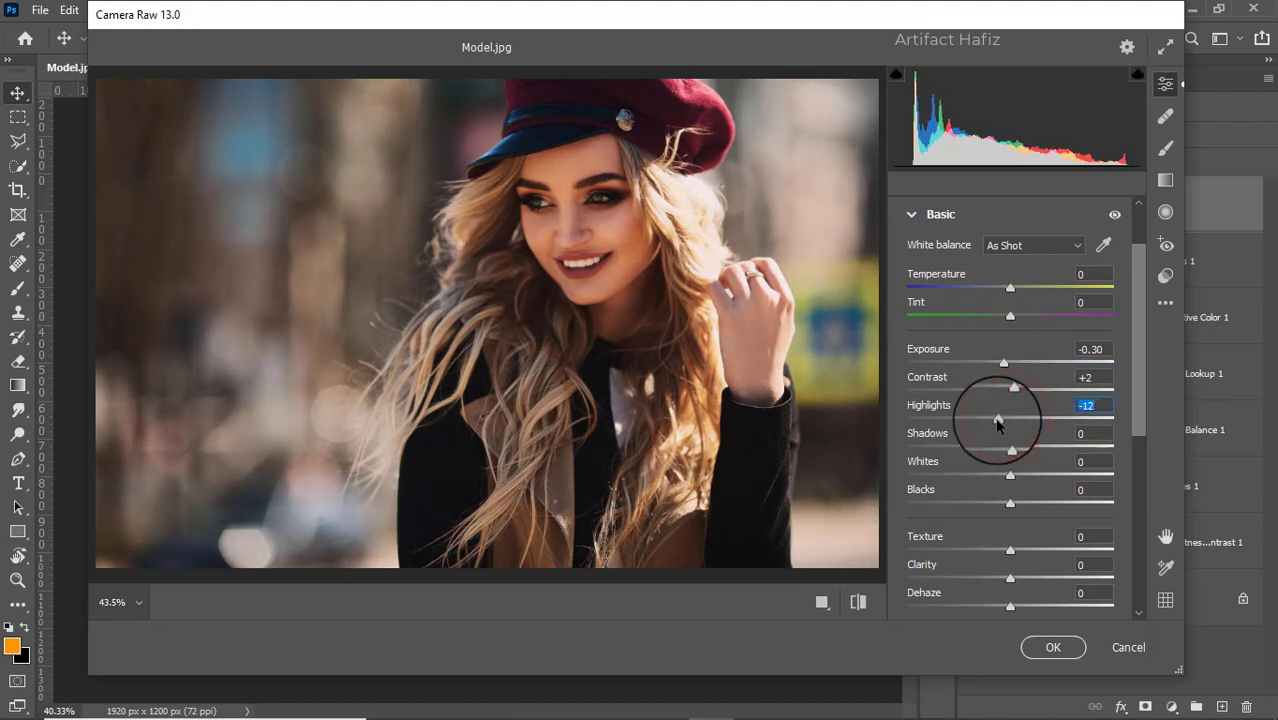
mouse_move(1011, 451)
mouse_down()
mouse_move(1029, 450)
mouse_move(1041, 499)
mouse_up()
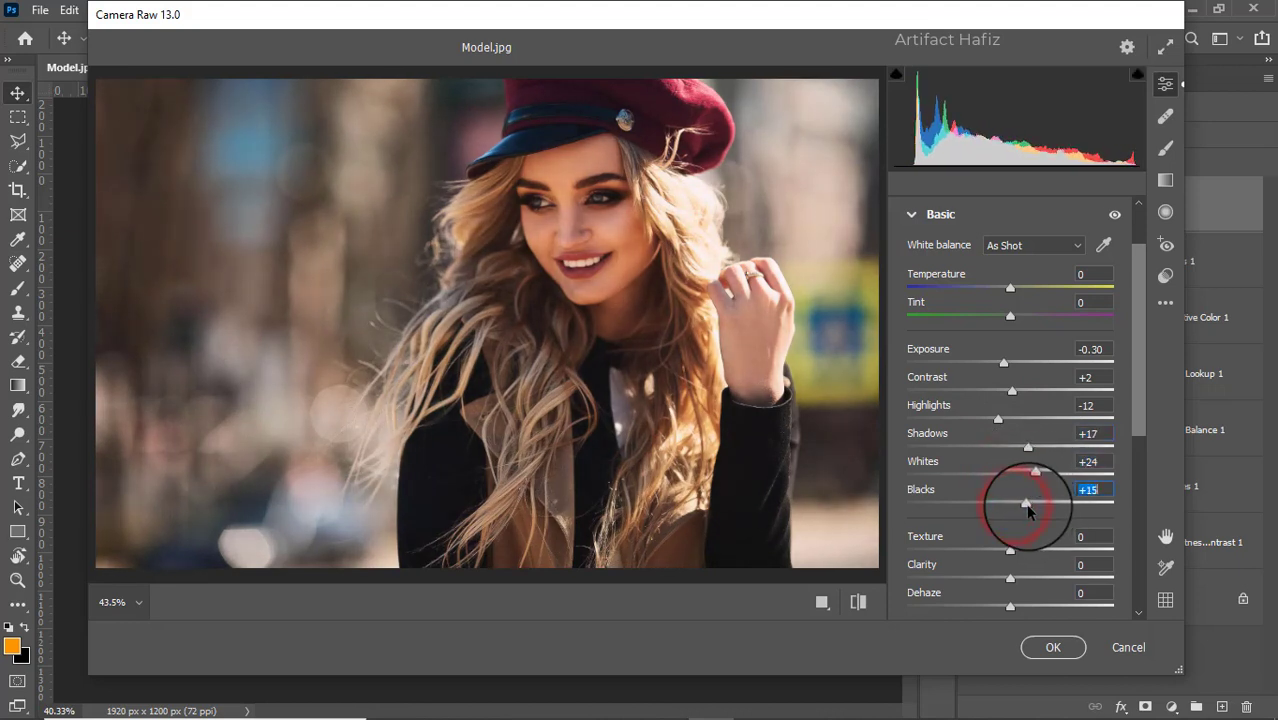
- Set Whites +24, Blacks +15, Texture -3, Clarity +5 and Dehaze +10
scroll(1041, 499, down, 3)
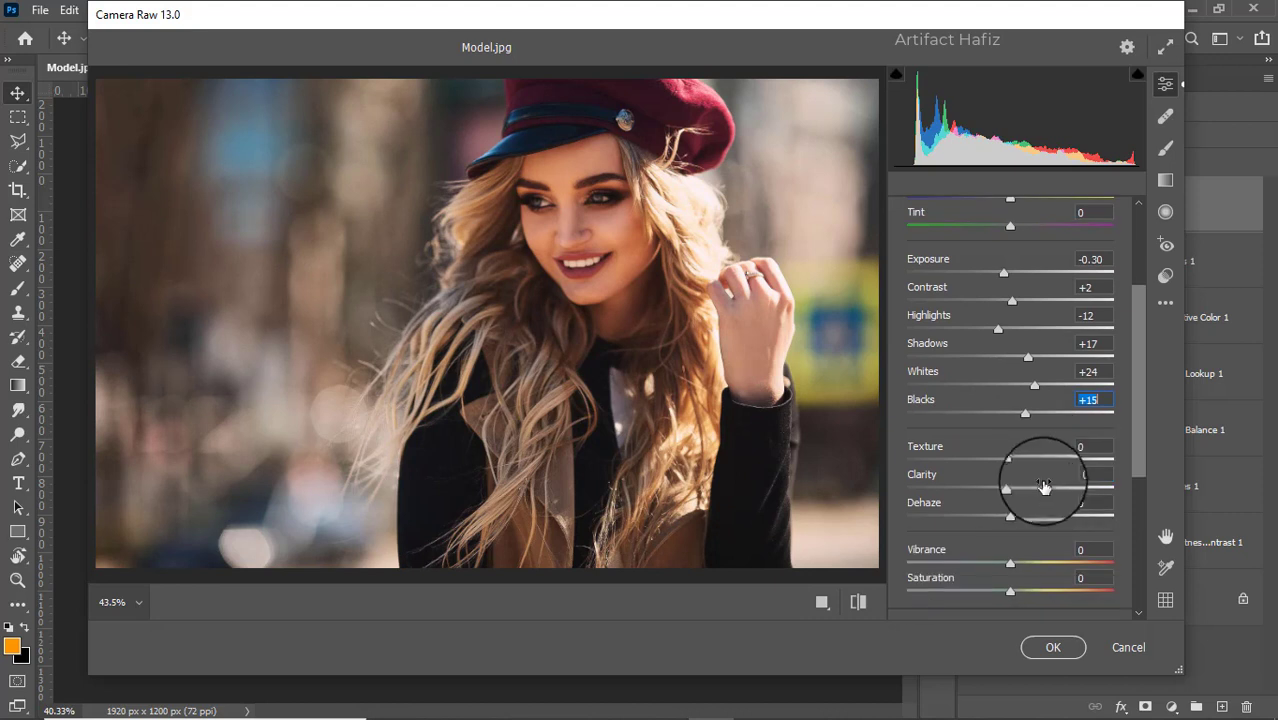
drag(1010, 460, 1018, 490)
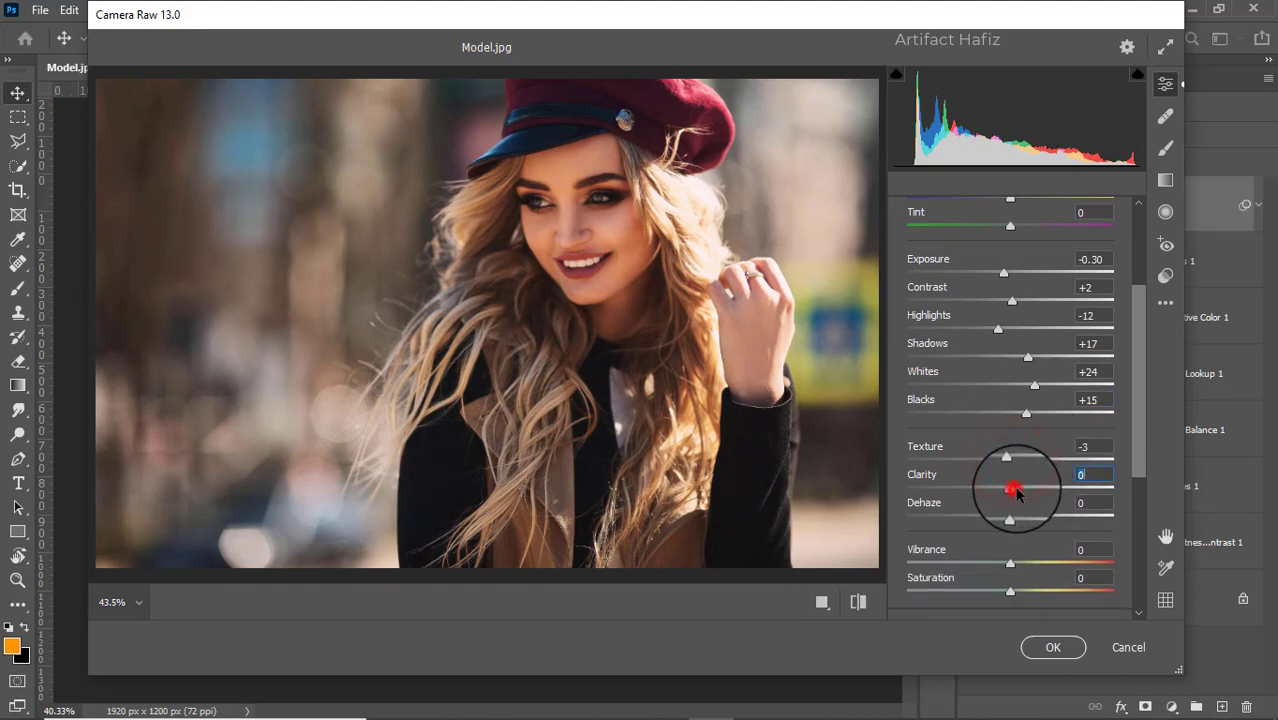
scroll(1018, 490, down, 3)
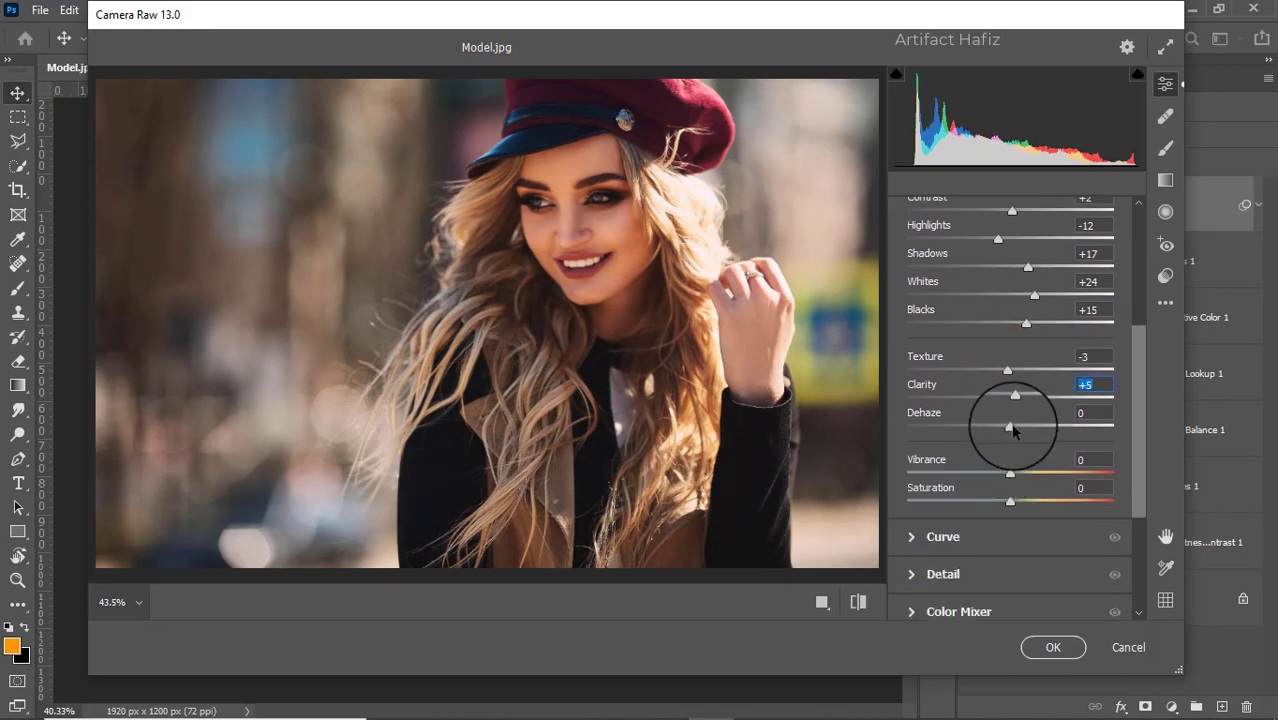
mouse_move(1012, 426)
mouse_down()
mouse_move(1000, 433)
mouse_move(1023, 439)
mouse_up()
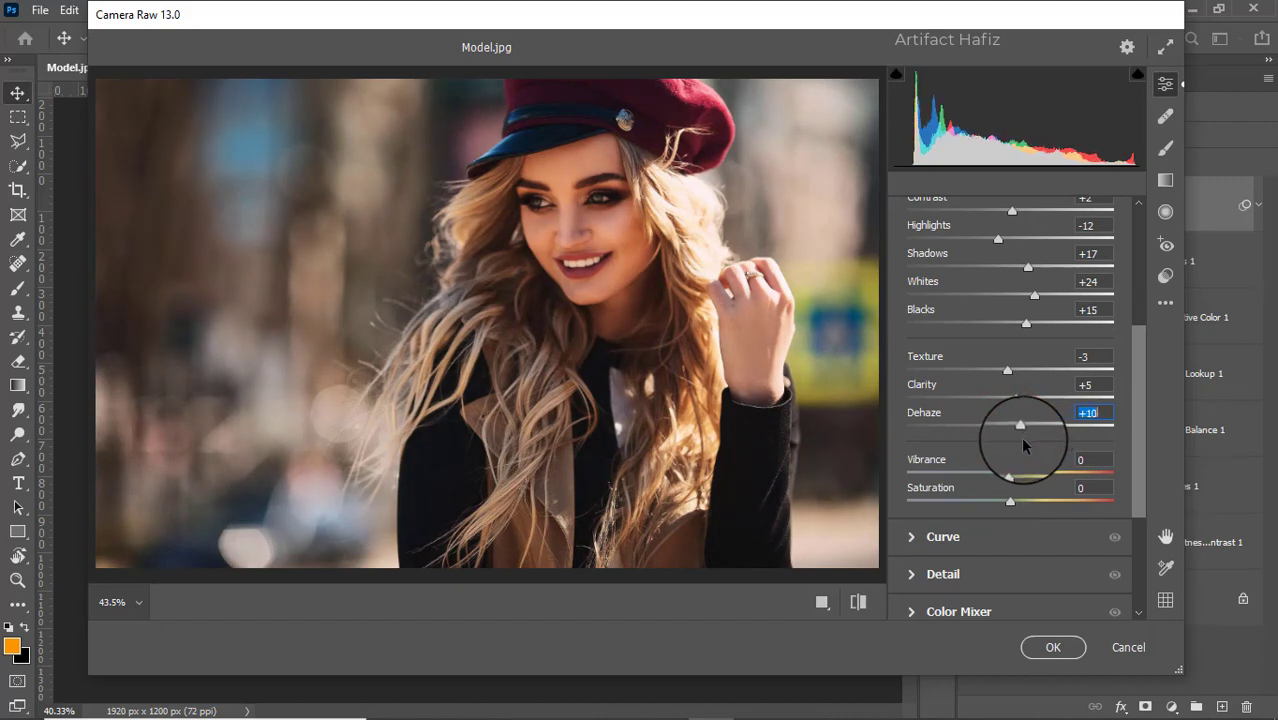
scroll(1023, 446, down, 3)
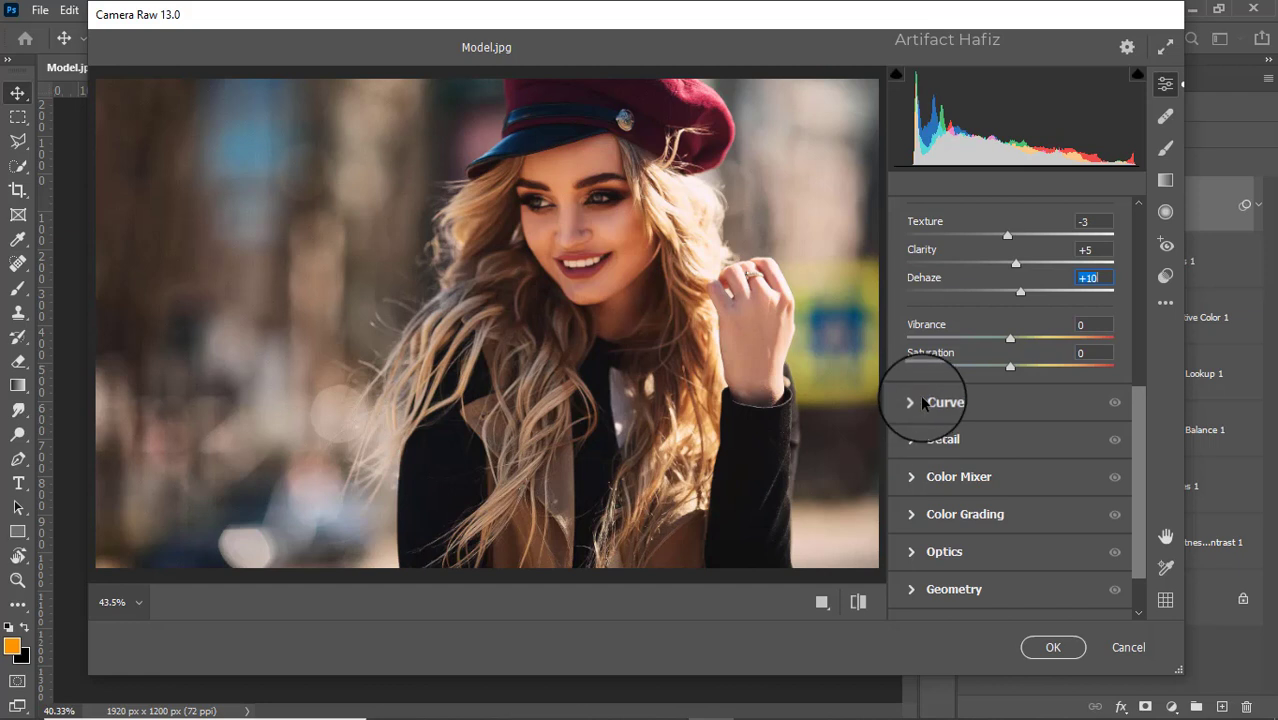
- Set Detail Sharpening to 20 and Noise Reduction to 10, leaving Color Noise Reduction at 0
click(914, 441)
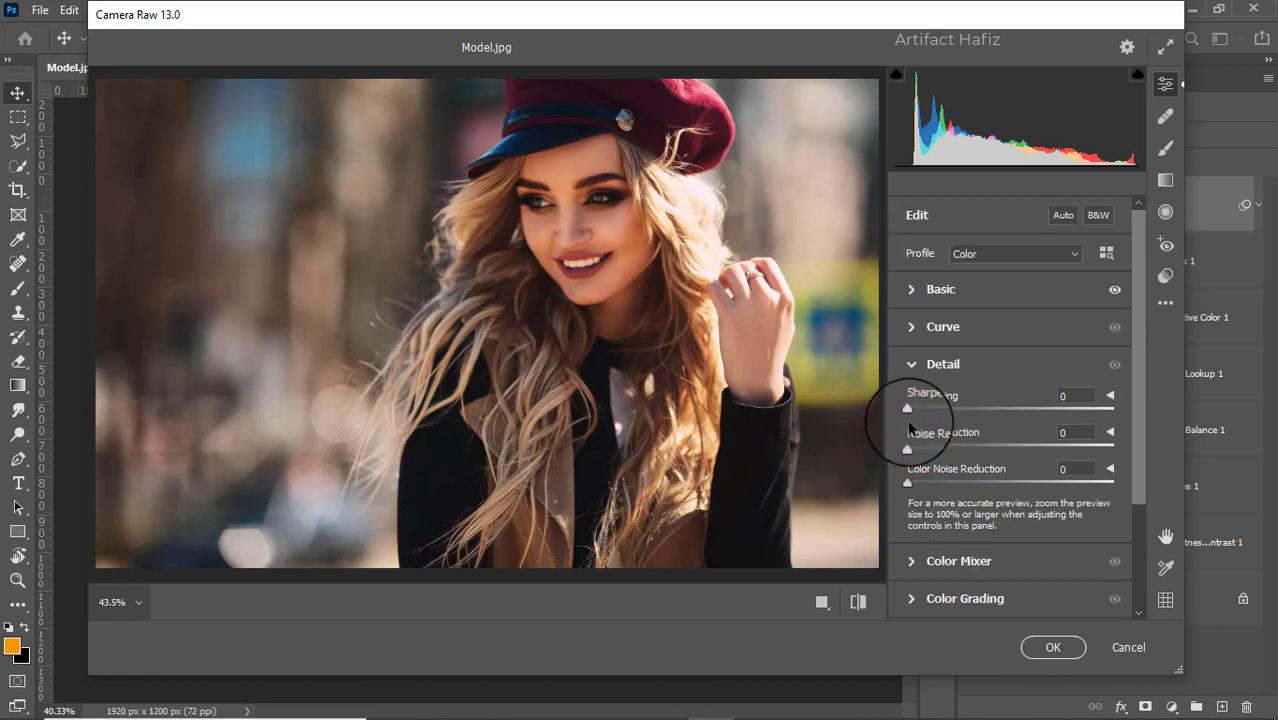
mouse_move(912, 446)
mouse_down()
mouse_move(928, 446)
mouse_move(941, 409)
mouse_up()
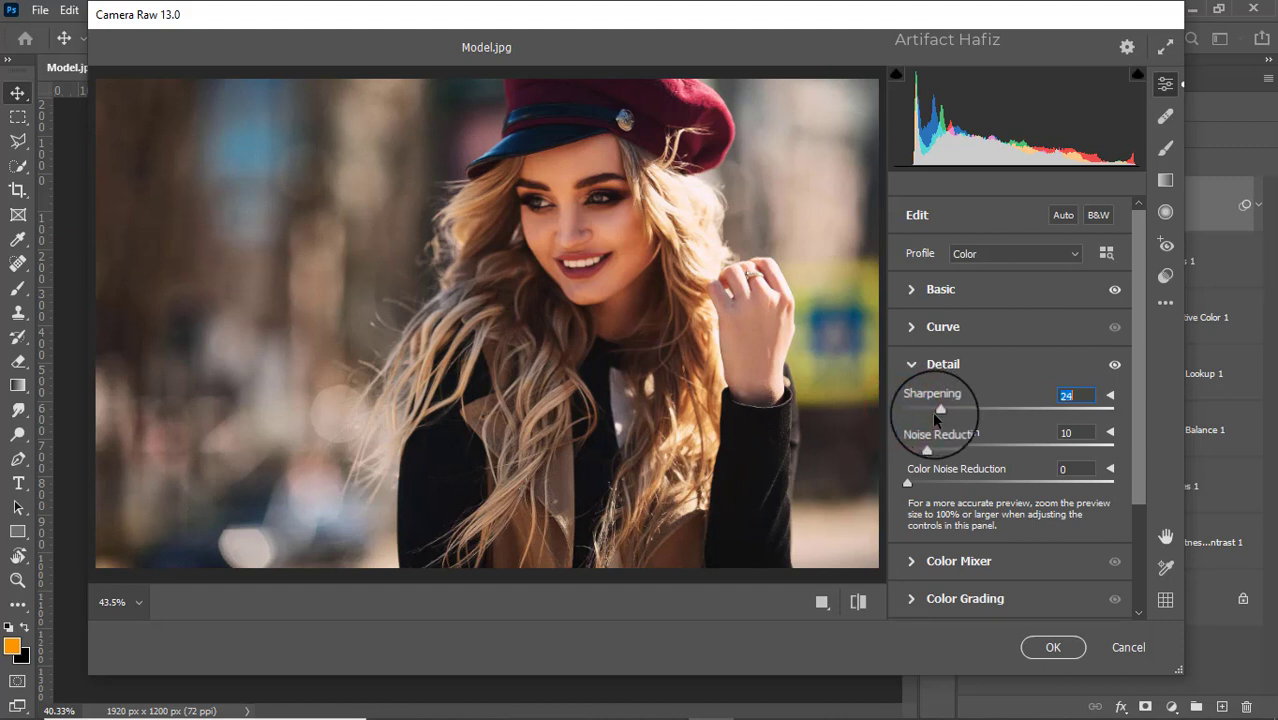
drag(935, 417, 931, 420)
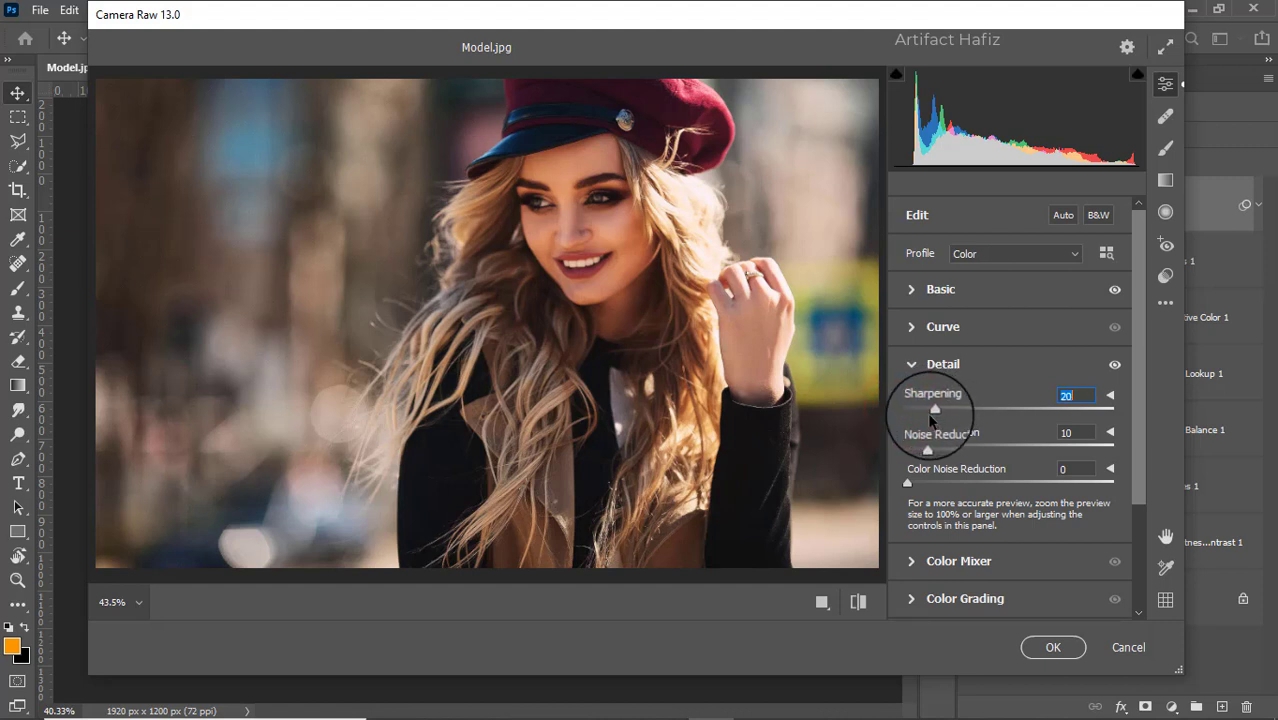
scroll(967, 438, down, 1)
scroll(977, 441, down, 1)
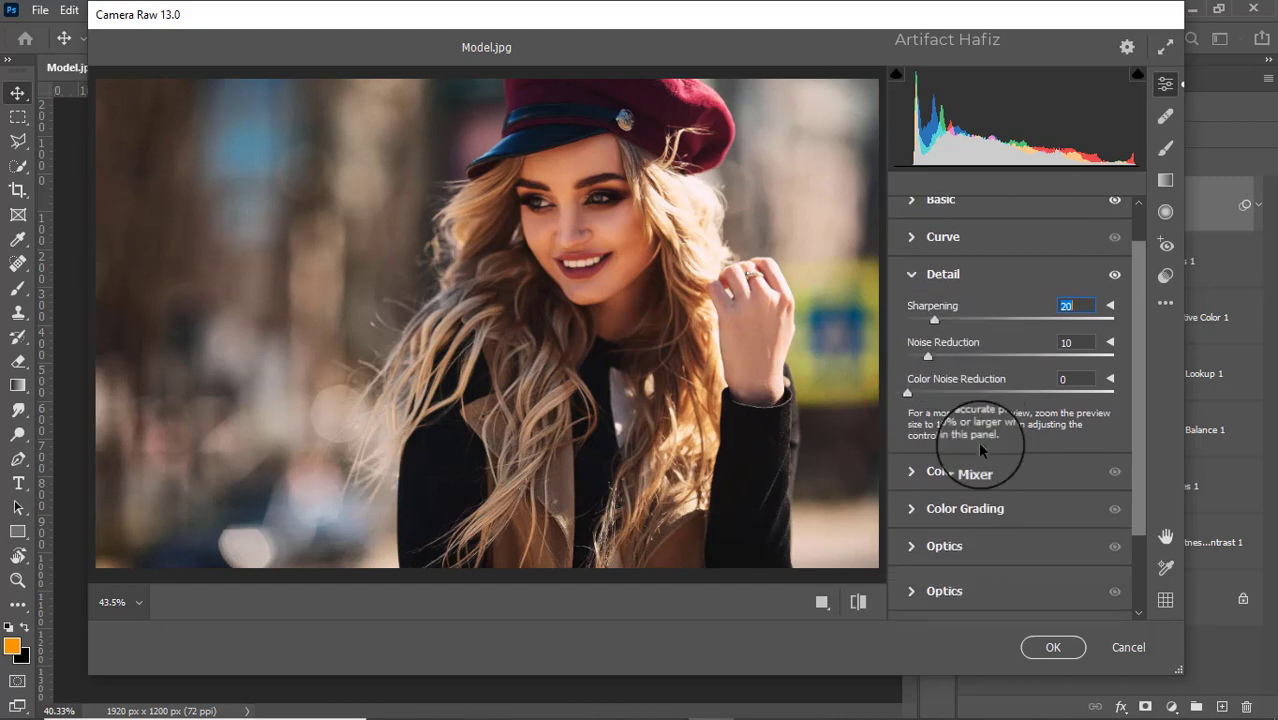
scroll(980, 449, down, 1)
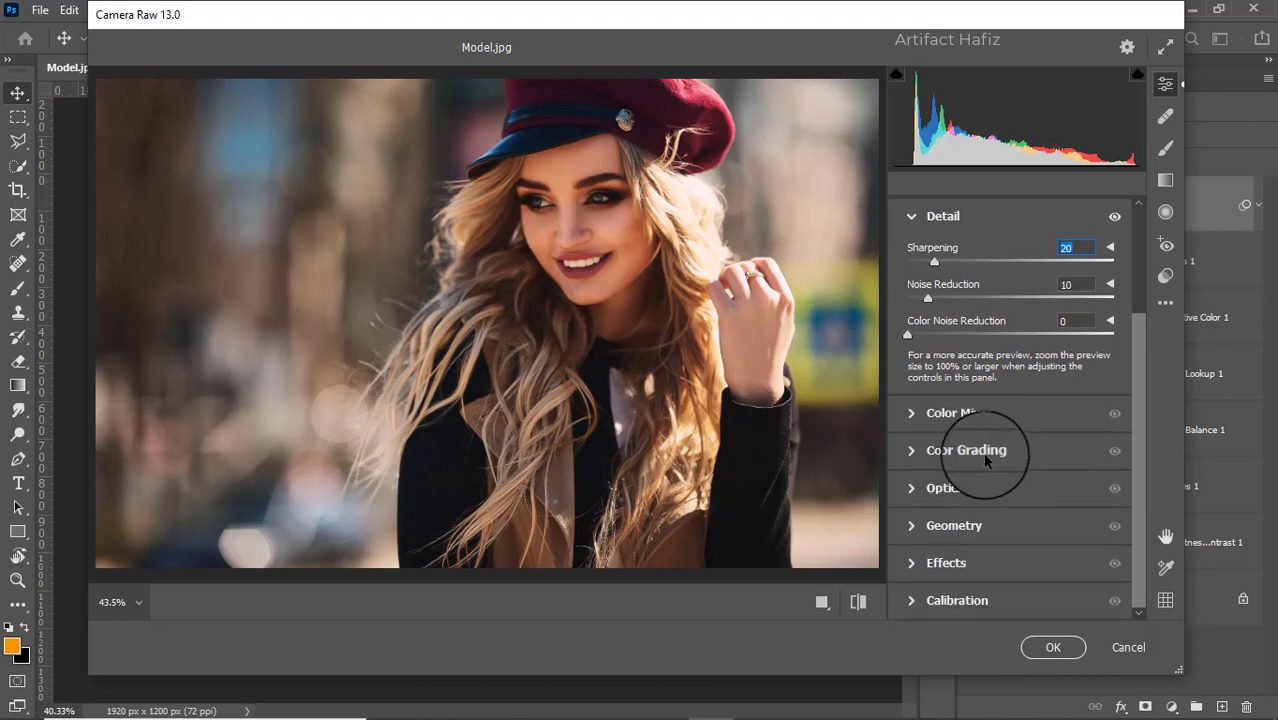
- In Color Mixer saturation, adjust Reds, lower Oranges to -5, raise Purples to +15
click(919, 413)
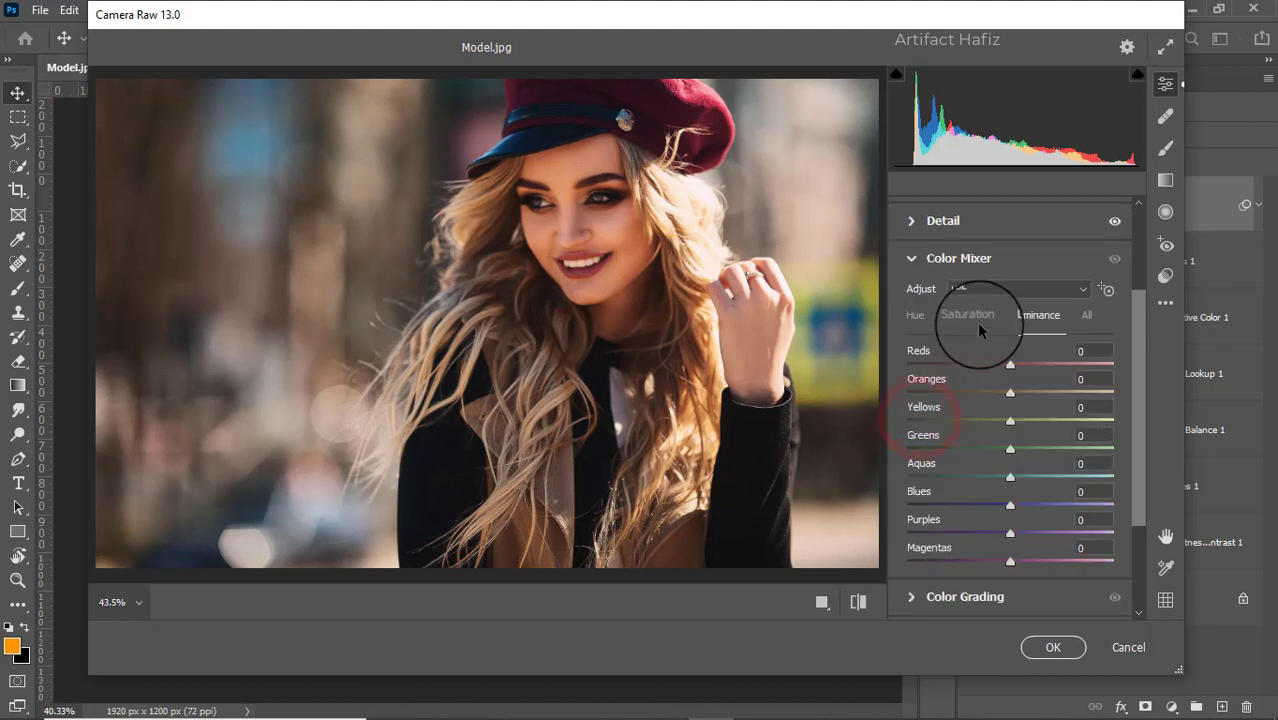
click(969, 315)
mouse_move(1008, 361)
mouse_down()
mouse_move(1051, 361)
mouse_move(986, 366)
mouse_move(1020, 400)
mouse_move(984, 419)
mouse_move(1056, 422)
mouse_move(1001, 428)
mouse_move(1014, 454)
mouse_move(964, 446)
mouse_move(1050, 446)
mouse_move(1025, 468)
mouse_move(1043, 510)
mouse_move(1028, 530)
mouse_up()
click(1008, 418)
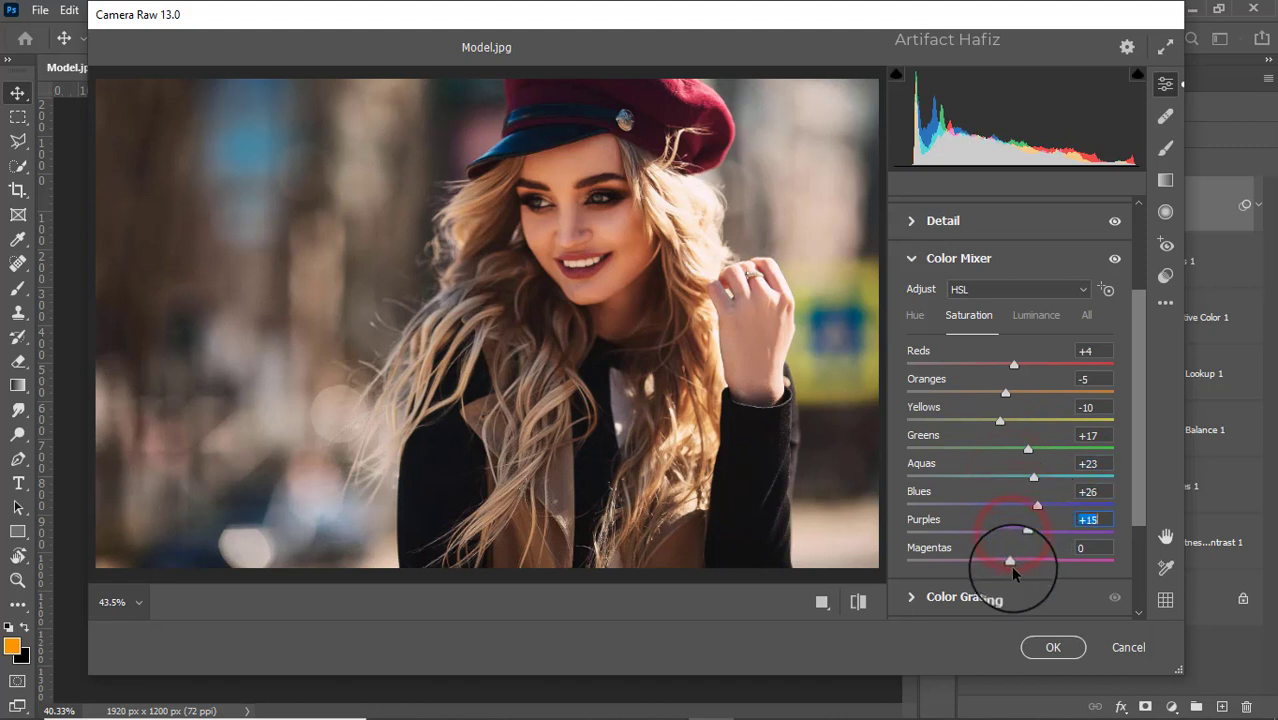
click(1012, 562)
- In luminance, brighten Oranges and Reds and darken Yellows to -25
click(1035, 316)
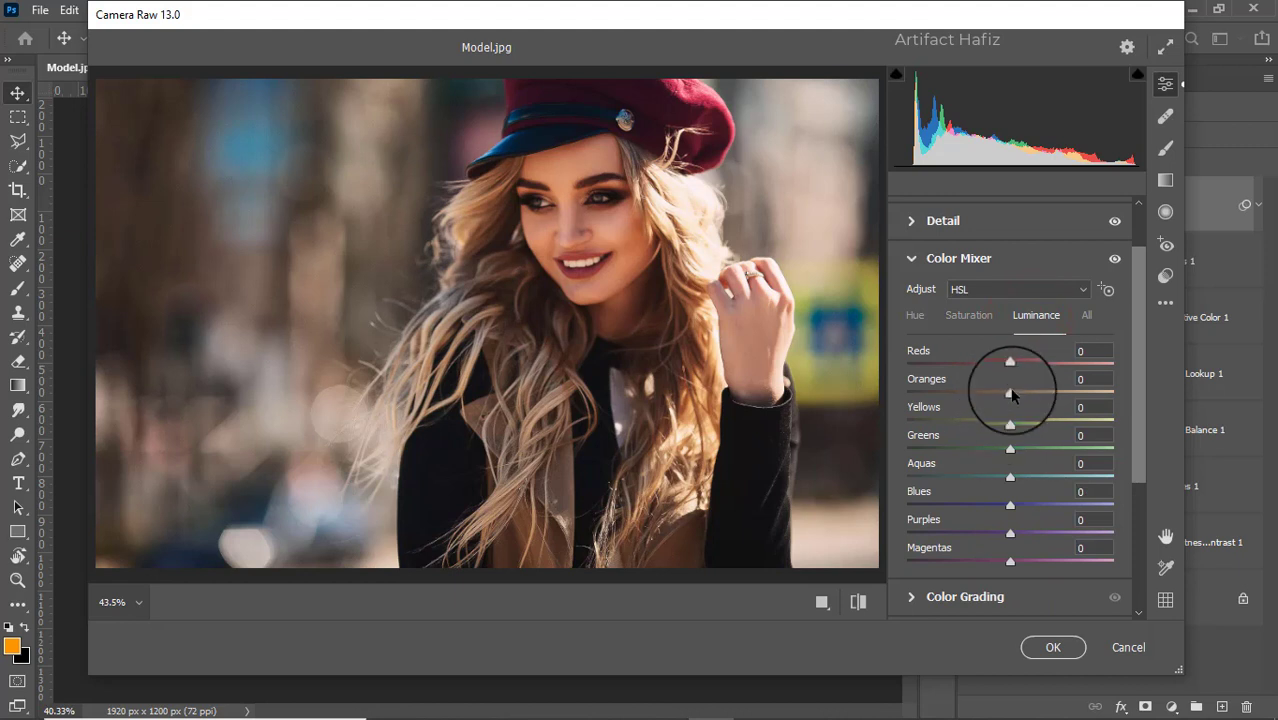
drag(1021, 387, 1016, 392)
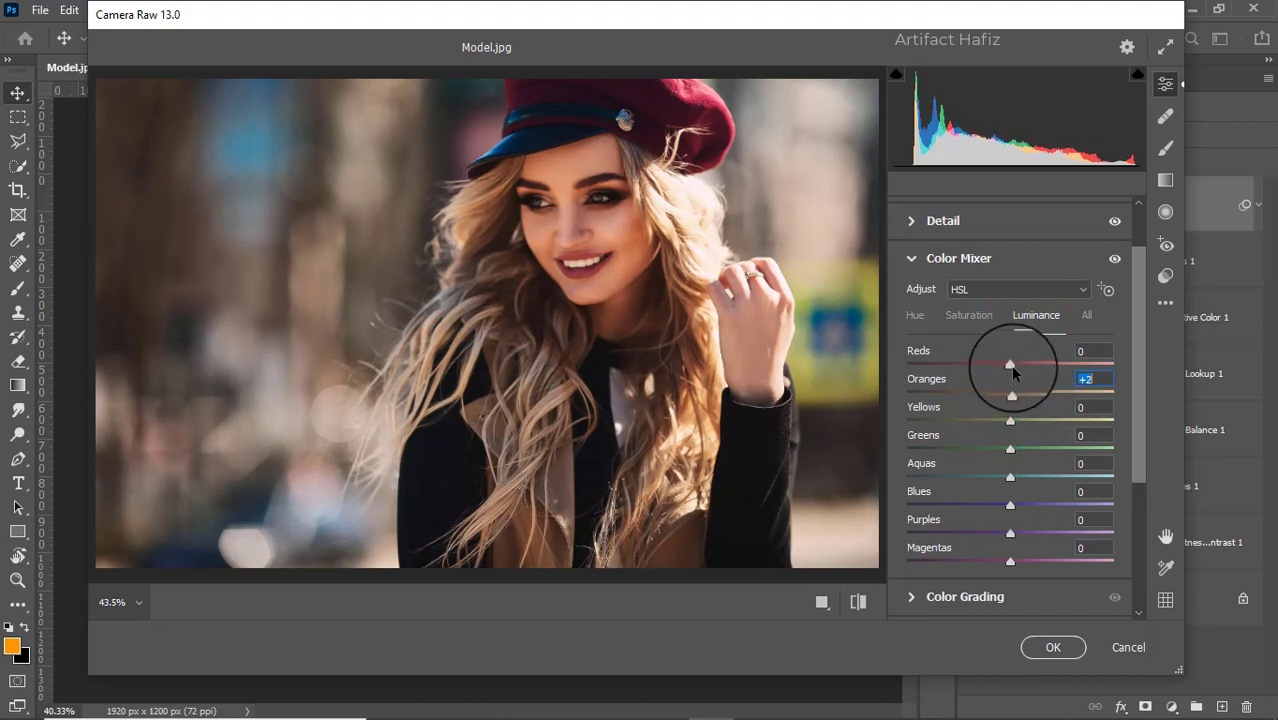
mouse_move(1010, 361)
mouse_down()
mouse_move(1072, 368)
mouse_move(1050, 369)
mouse_up()
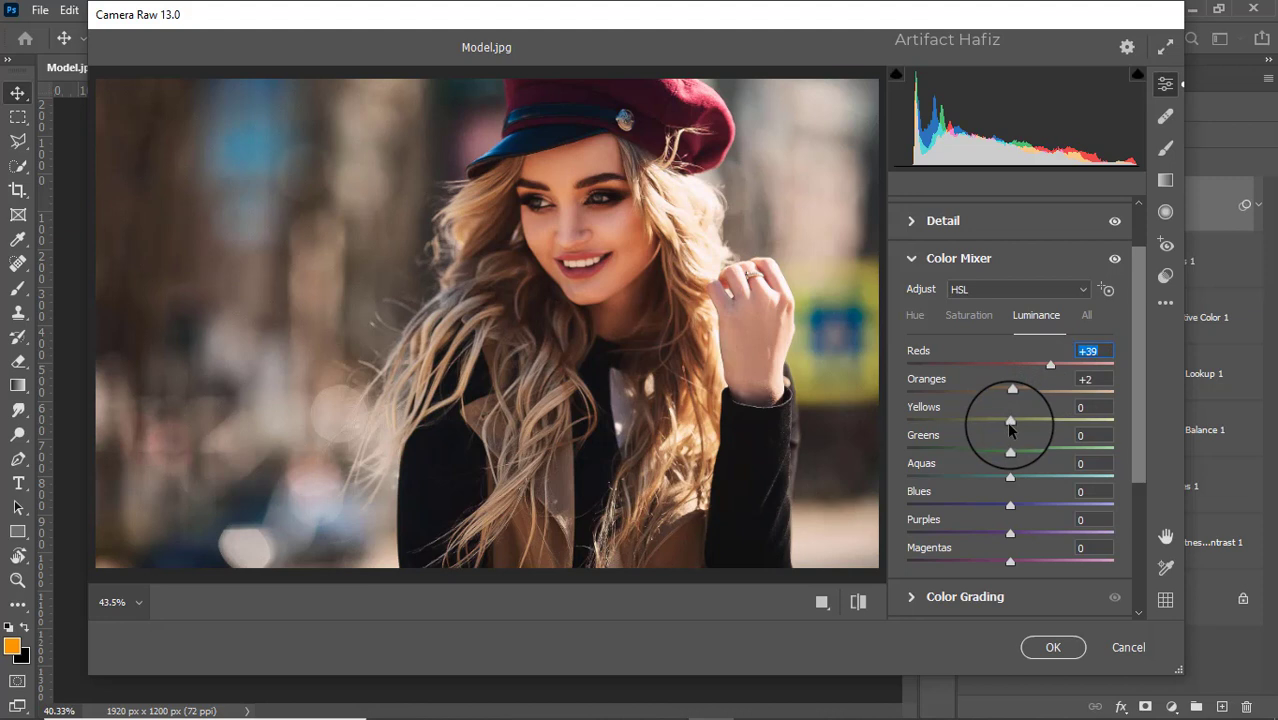
mouse_move(1010, 424)
mouse_down()
mouse_move(984, 432)
mouse_move(1040, 447)
mouse_move(1020, 562)
mouse_up()
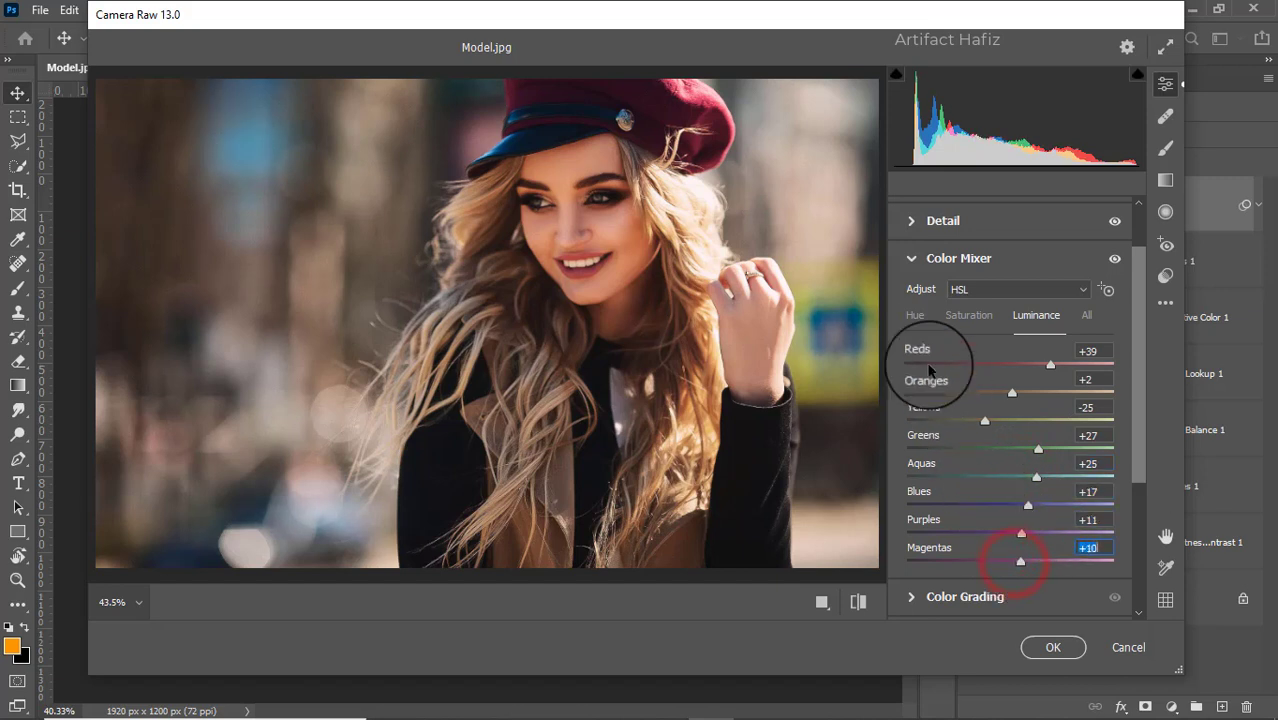
- Set the Hue of Aquas to -100 and Blues to -59
click(918, 317)
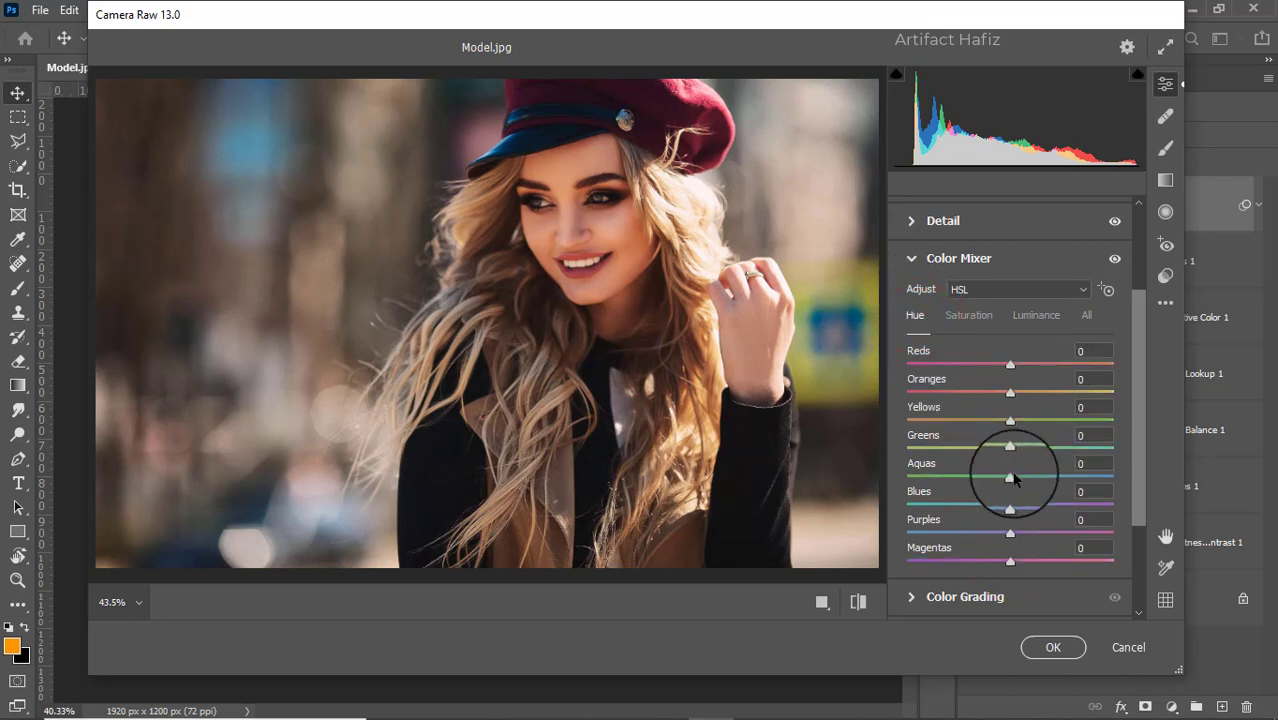
drag(1011, 478, 857, 476)
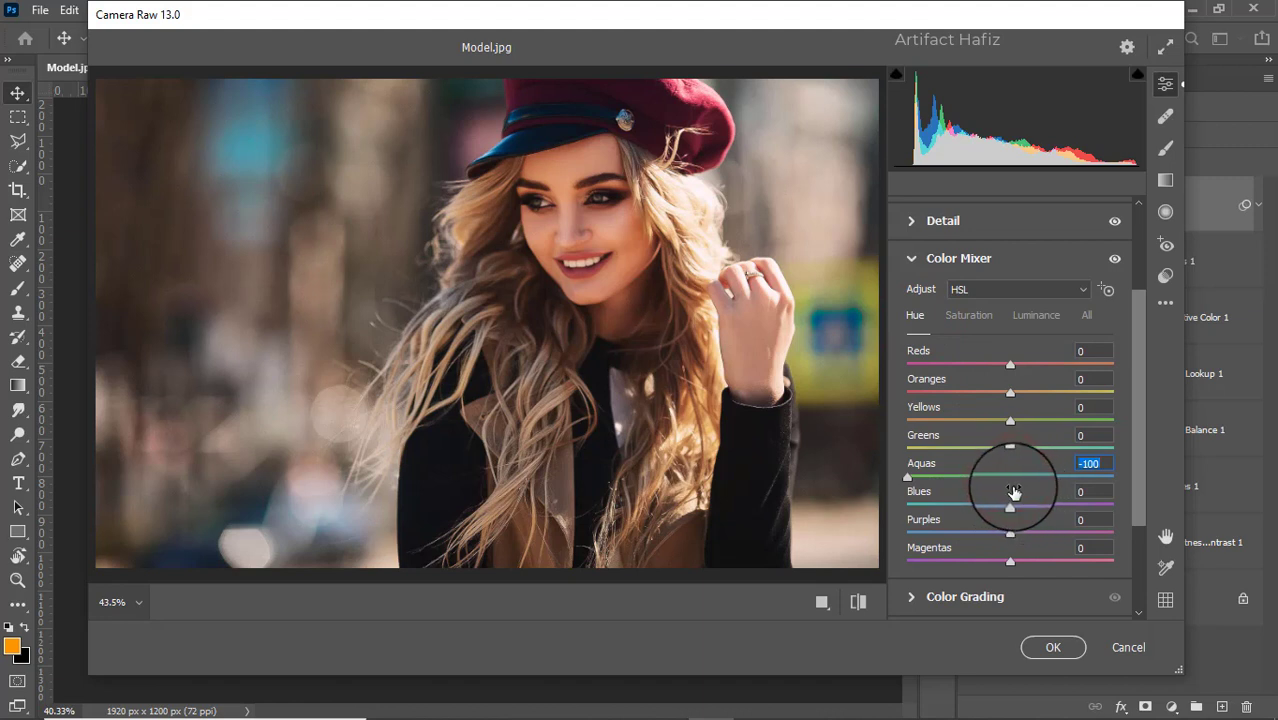
drag(1011, 507, 855, 502)
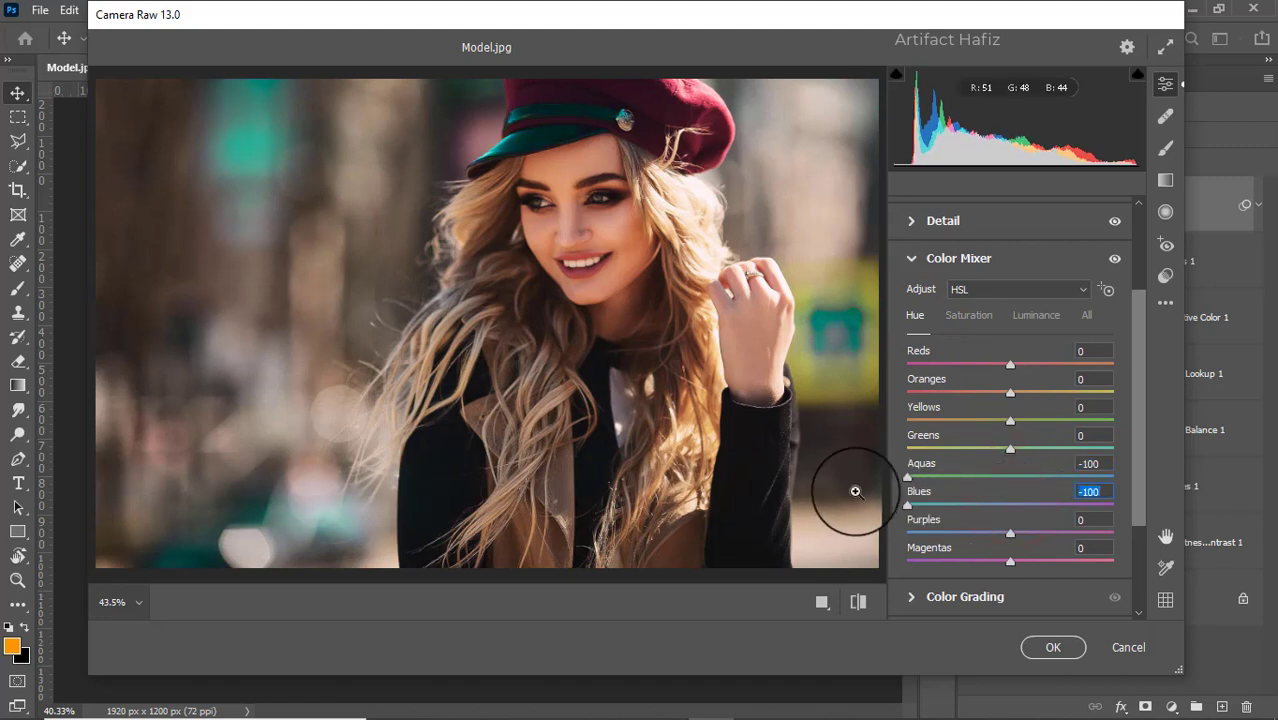
scroll(925, 465, down, 1)
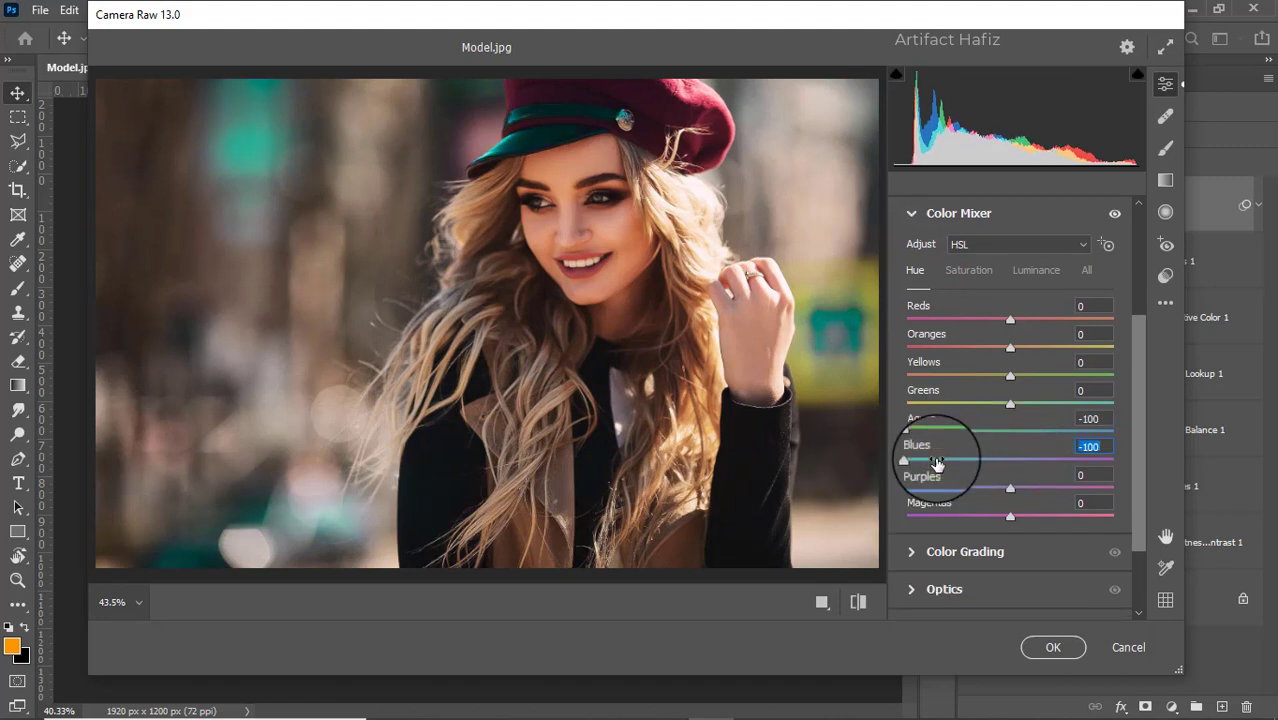
drag(910, 458, 949, 465)
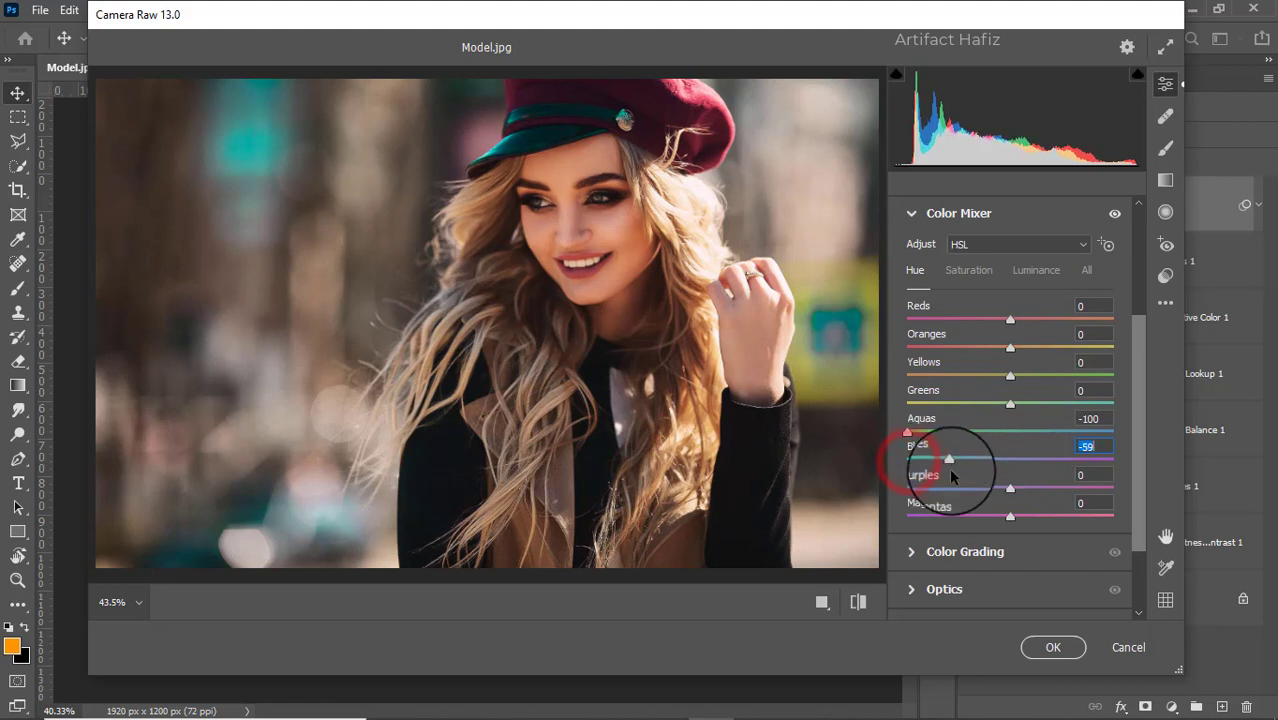
scroll(955, 465, down, 2)
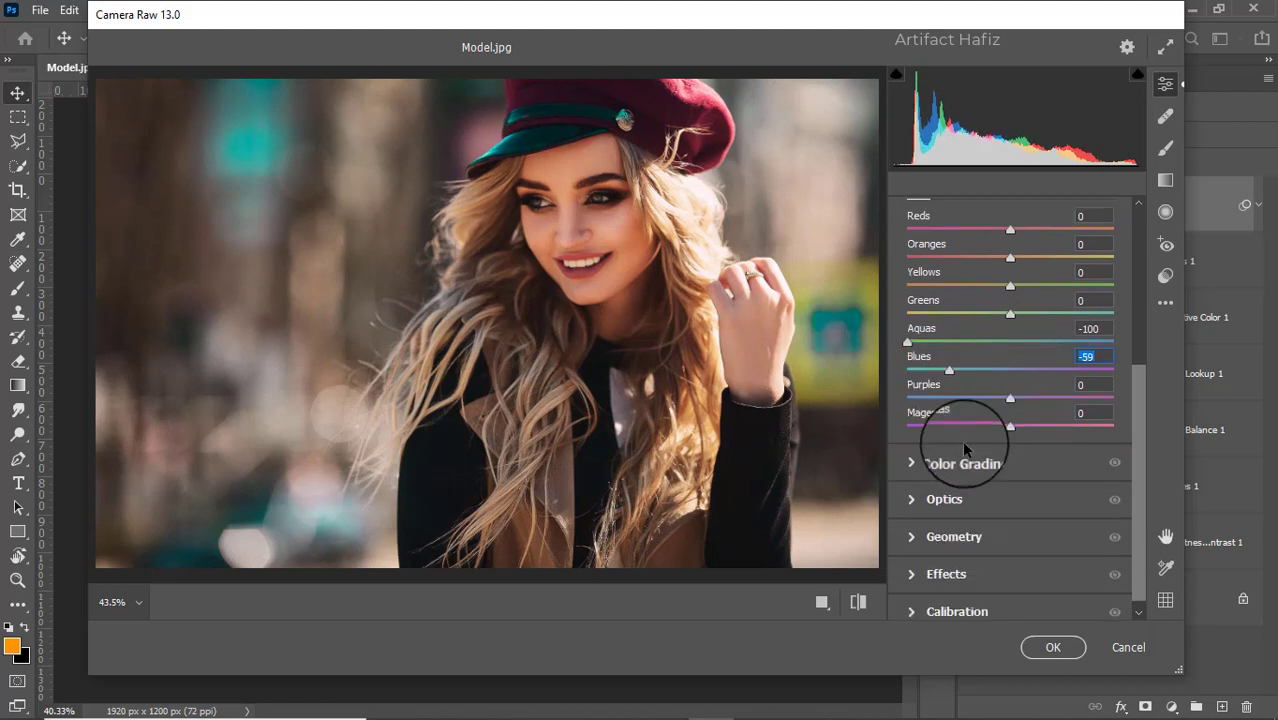
- In Color Grading, tint the shadows cyan (H 188, S 15) and the highlights red (H 9, S 13)
click(906, 467)
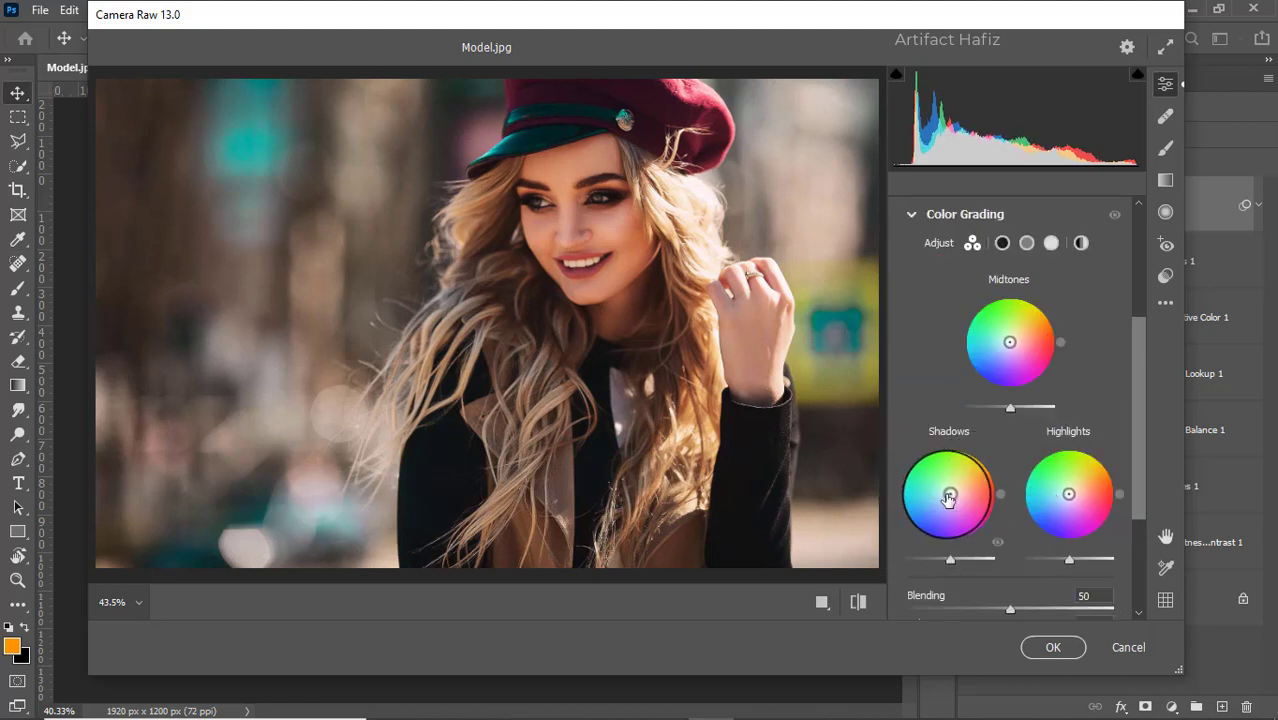
click(943, 494)
drag(1065, 494, 1074, 493)
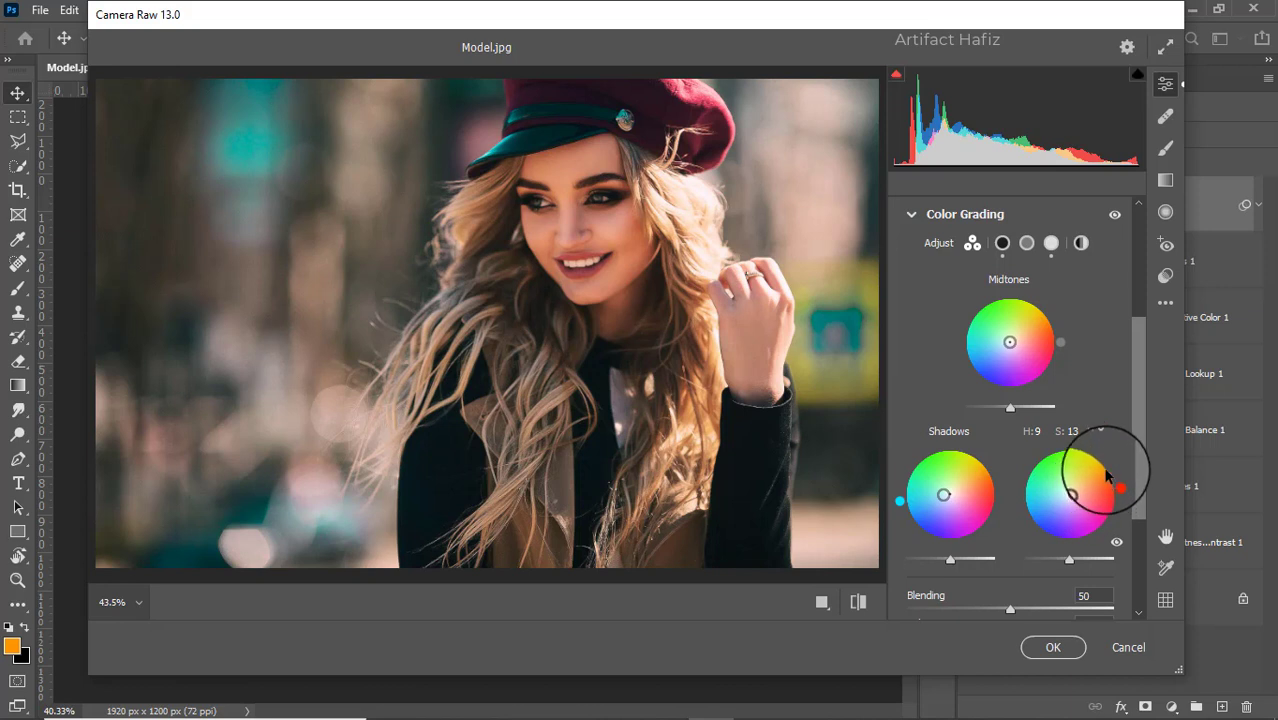
scroll(1107, 472, down, 1)
scroll(1105, 468, down, 2)
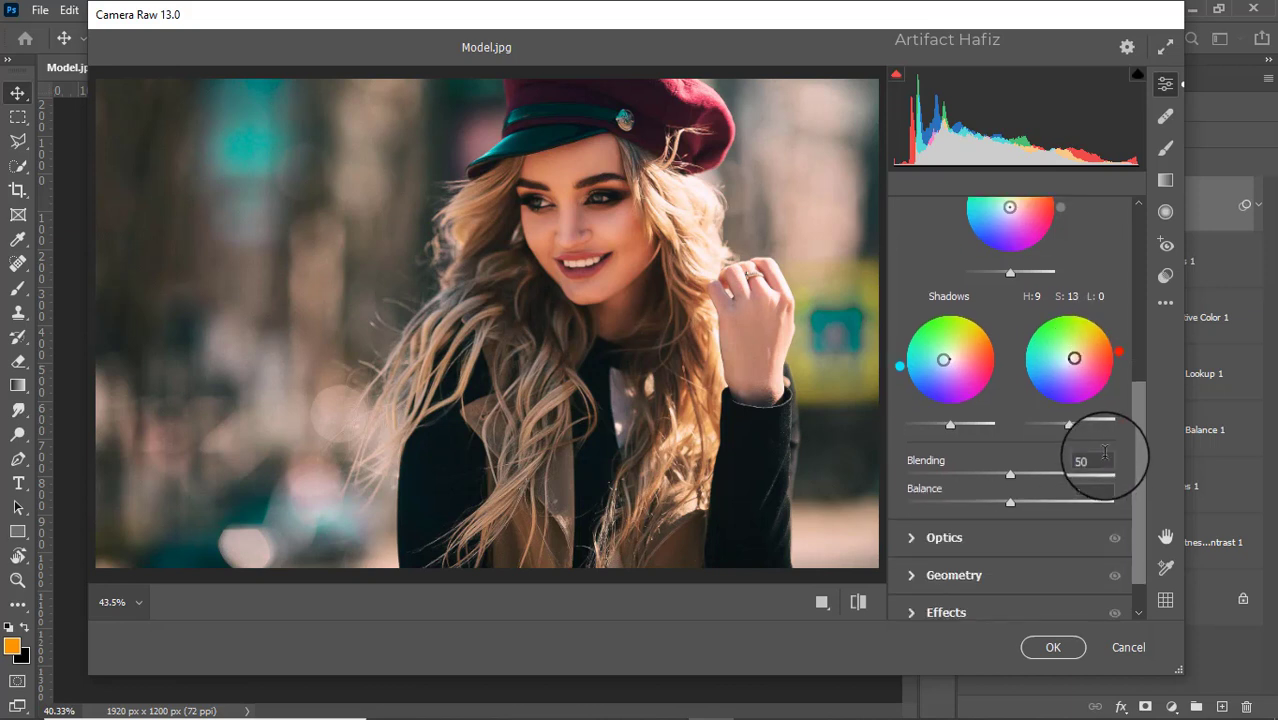
scroll(1098, 456, down, 1)
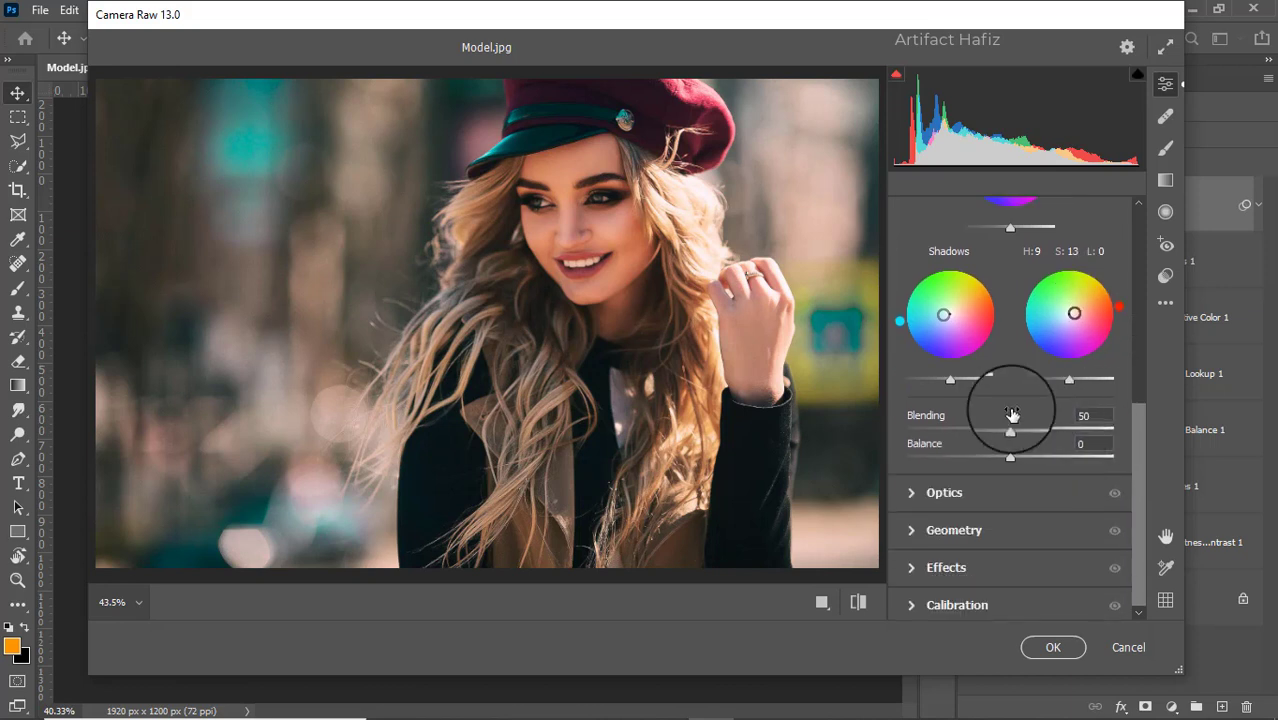
click(909, 563)
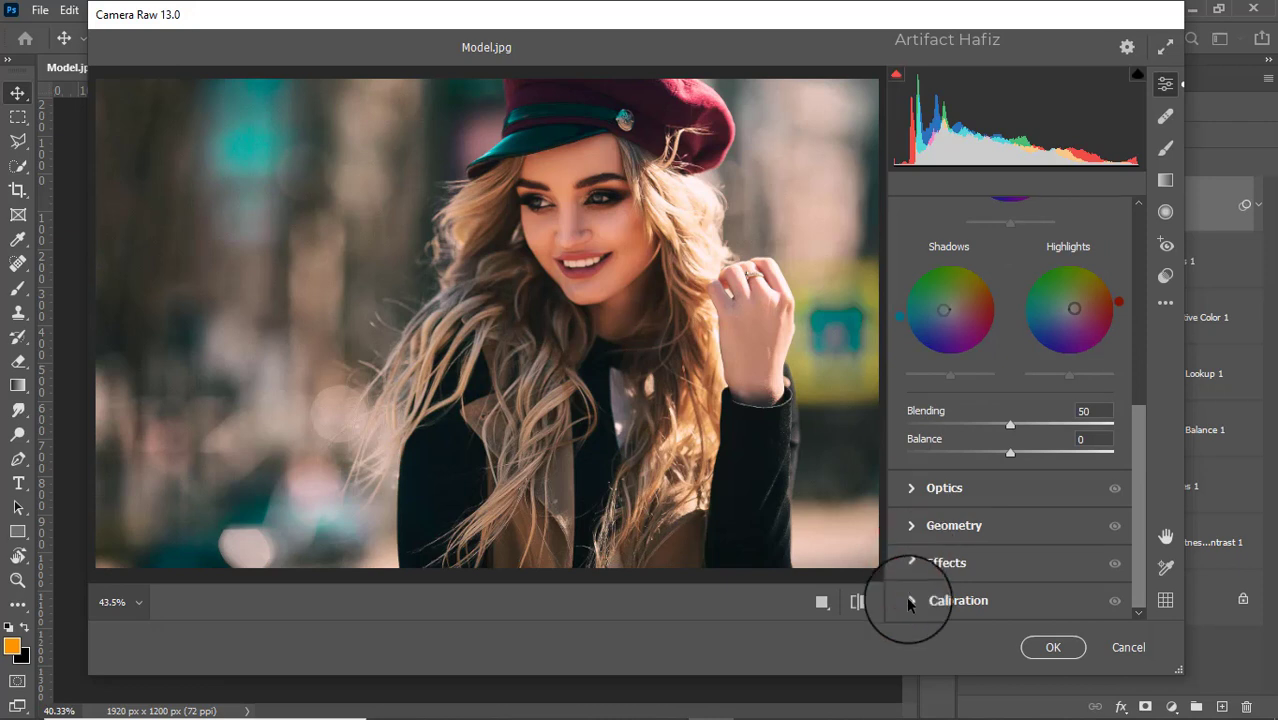
- In Calibration, set Red Primary Saturation to -35, and Green and Blue Primary Saturation to +10
click(909, 600)
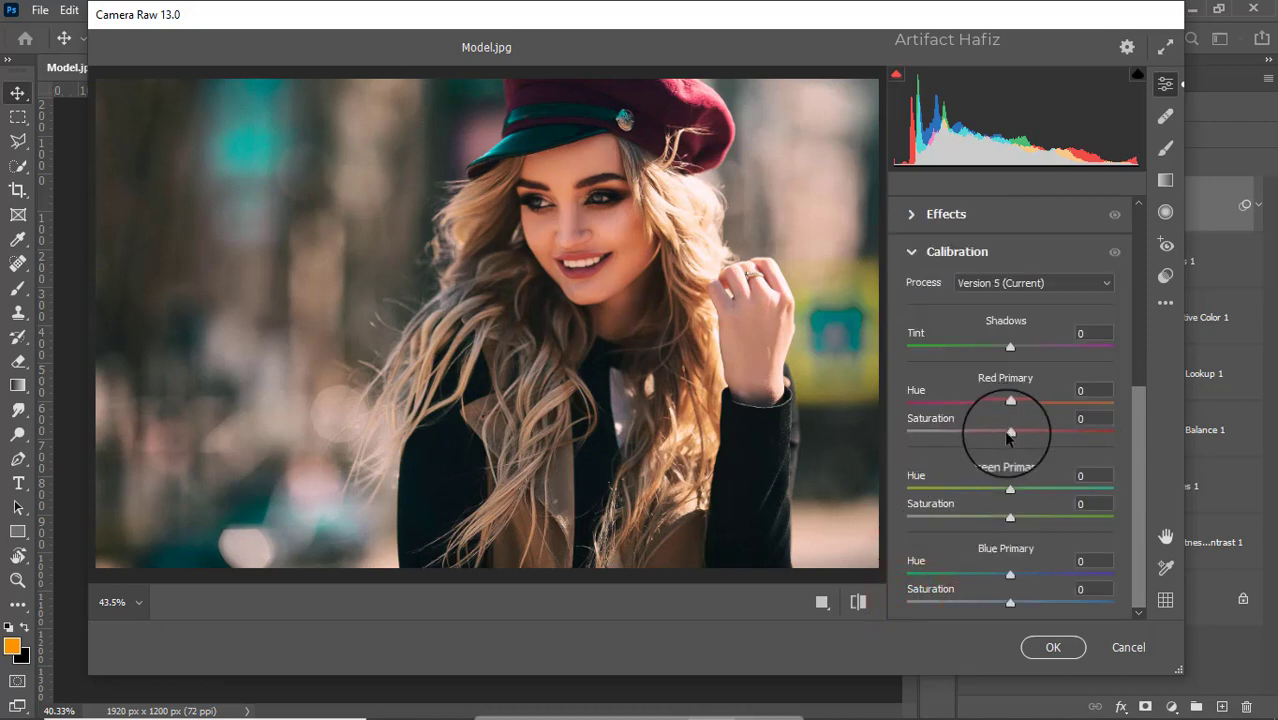
drag(1010, 432, 971, 450)
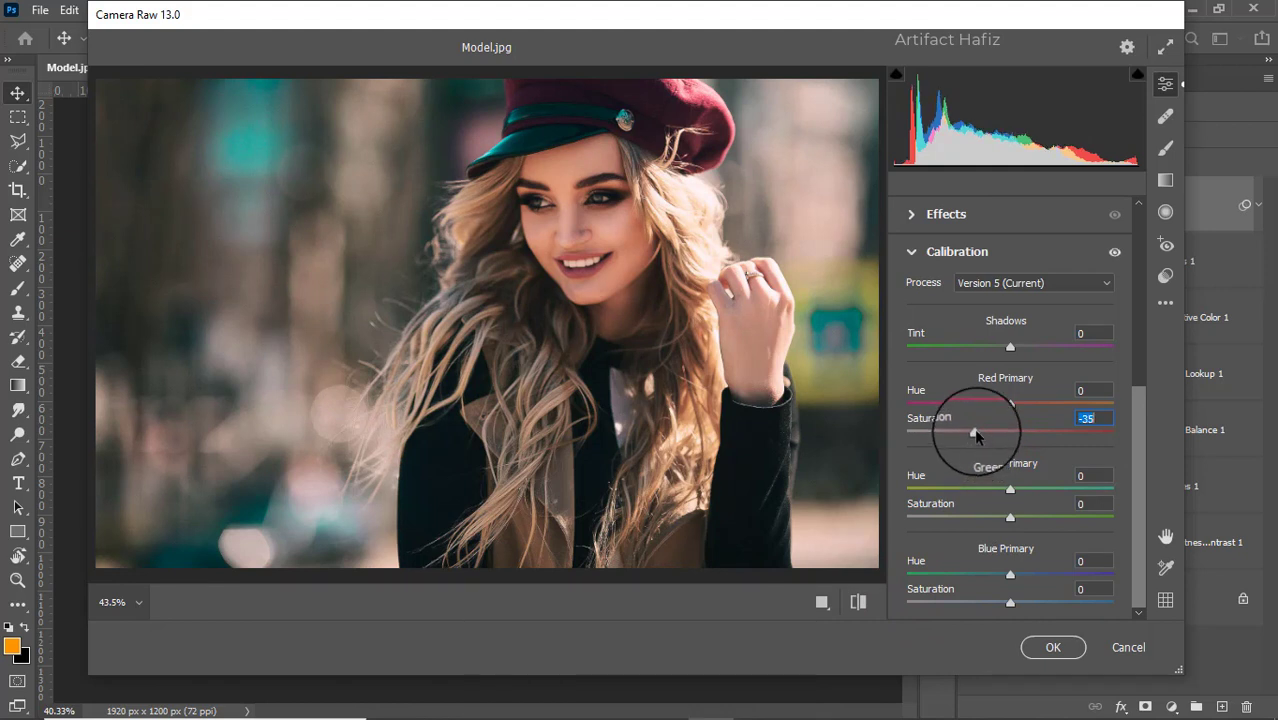
click(1009, 517)
drag(1009, 517, 1020, 517)
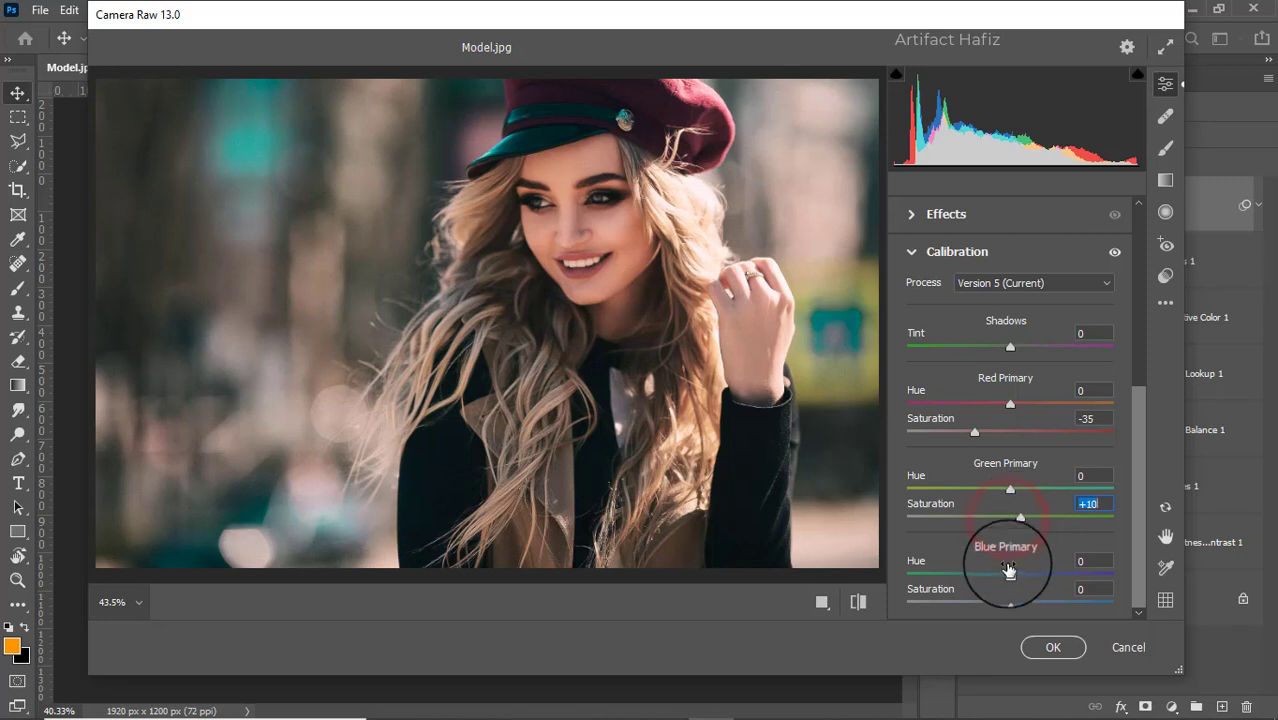
drag(1009, 603, 1020, 602)
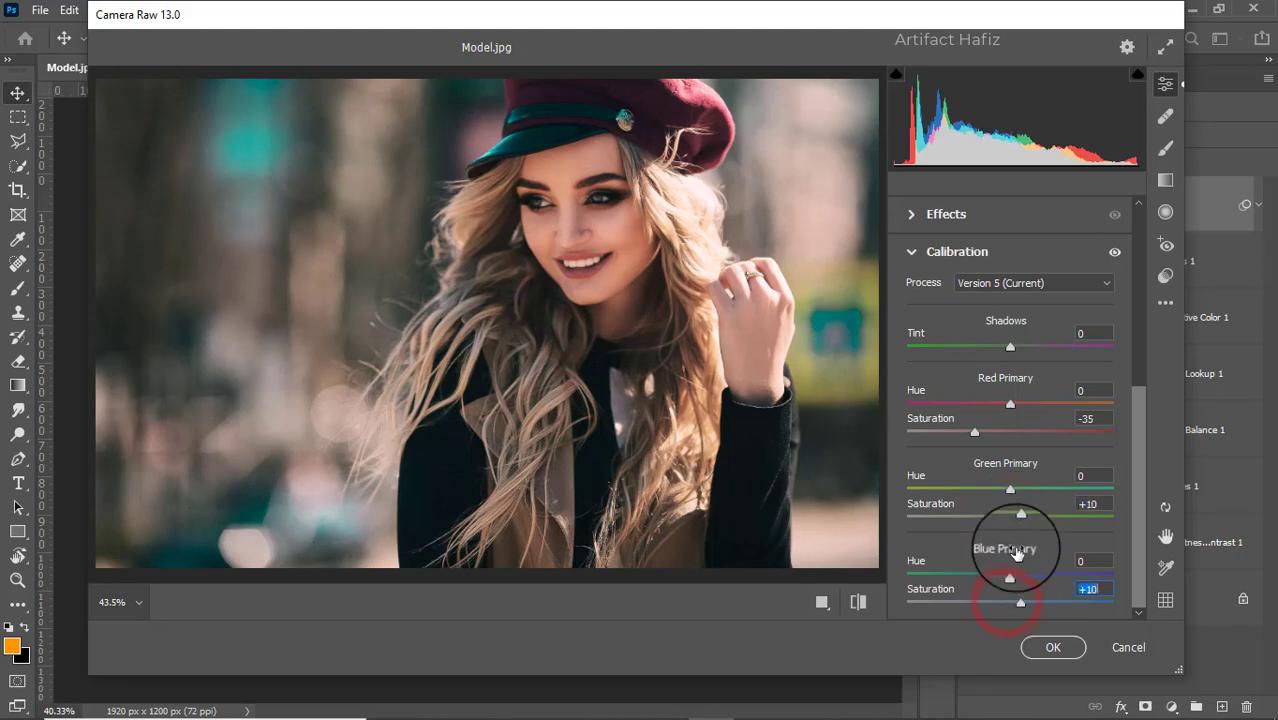
- Commit the Camera Raw edits to Layer 1, then toggle twice between the Background alone and all layers
click(1036, 642)
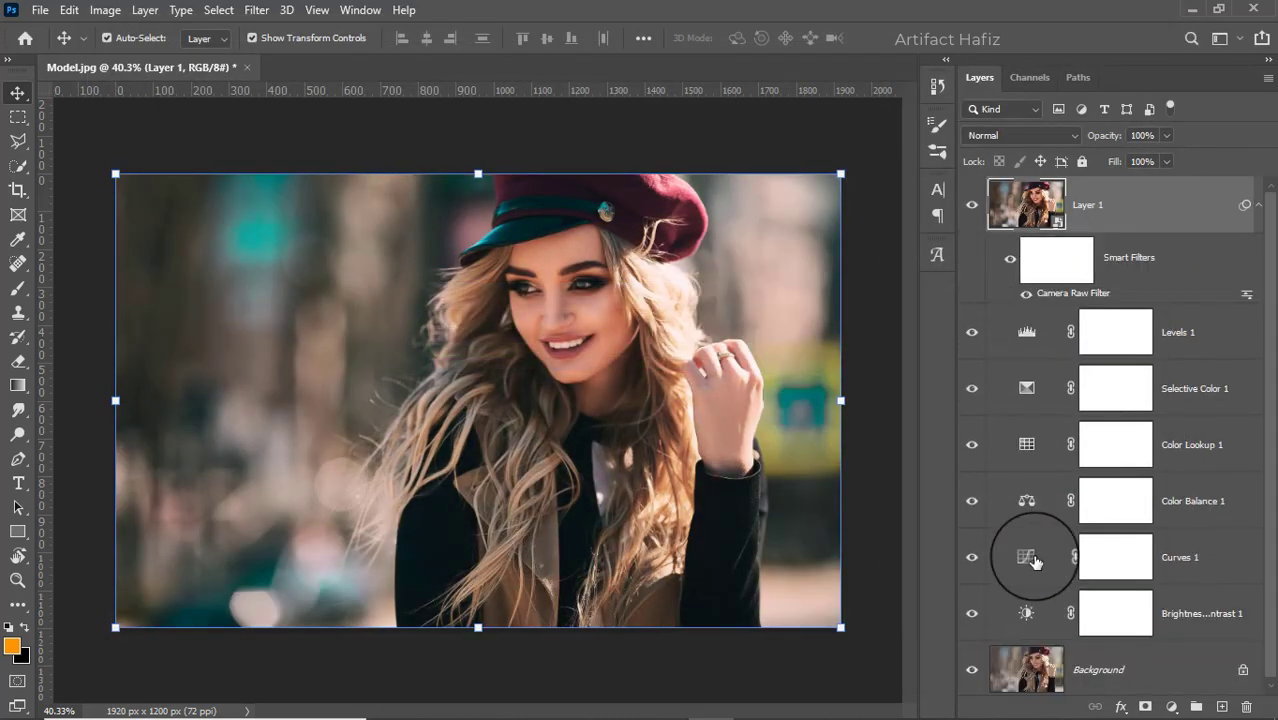
alt+click(971, 668)
alt+click(971, 668)
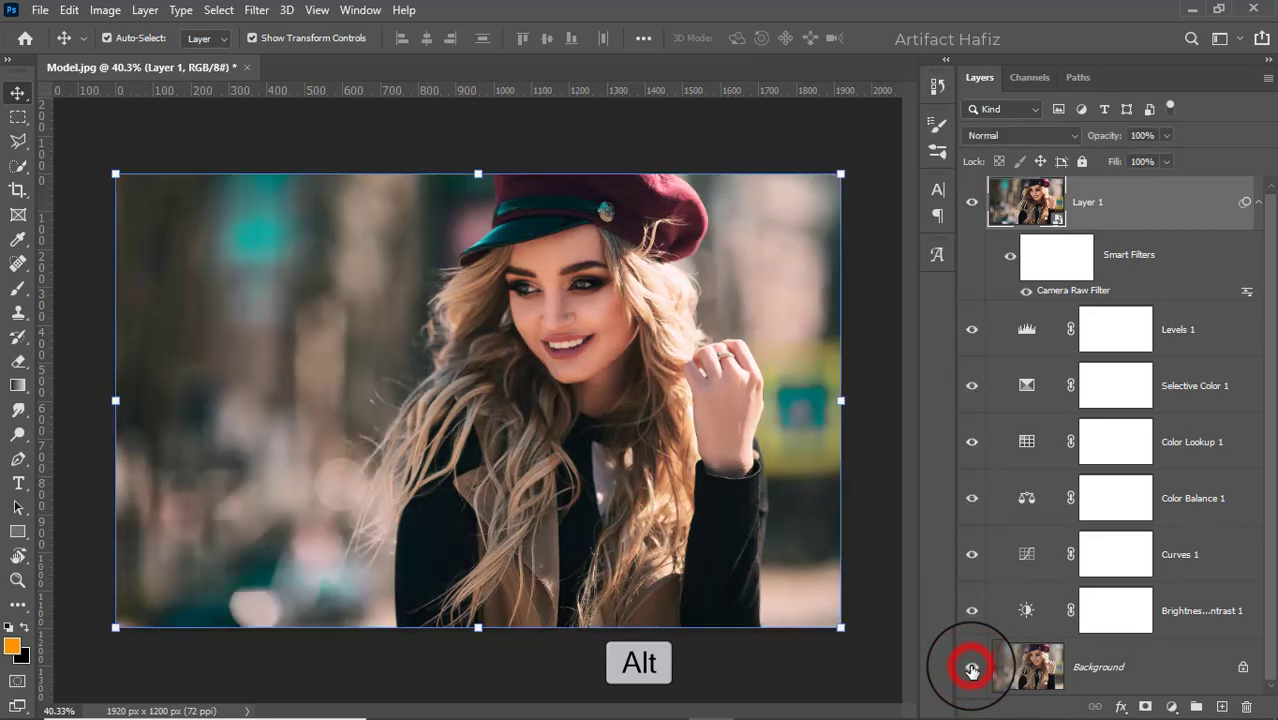
alt+click(971, 668)
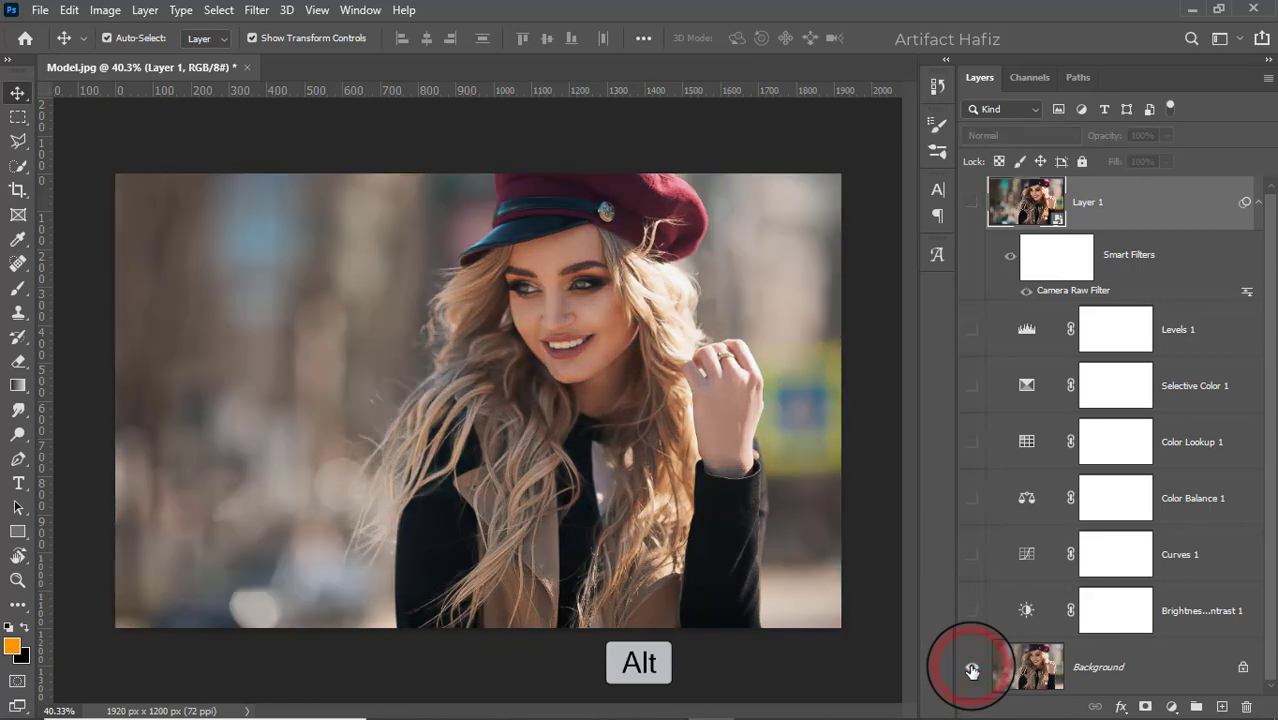
alt+click(971, 668)
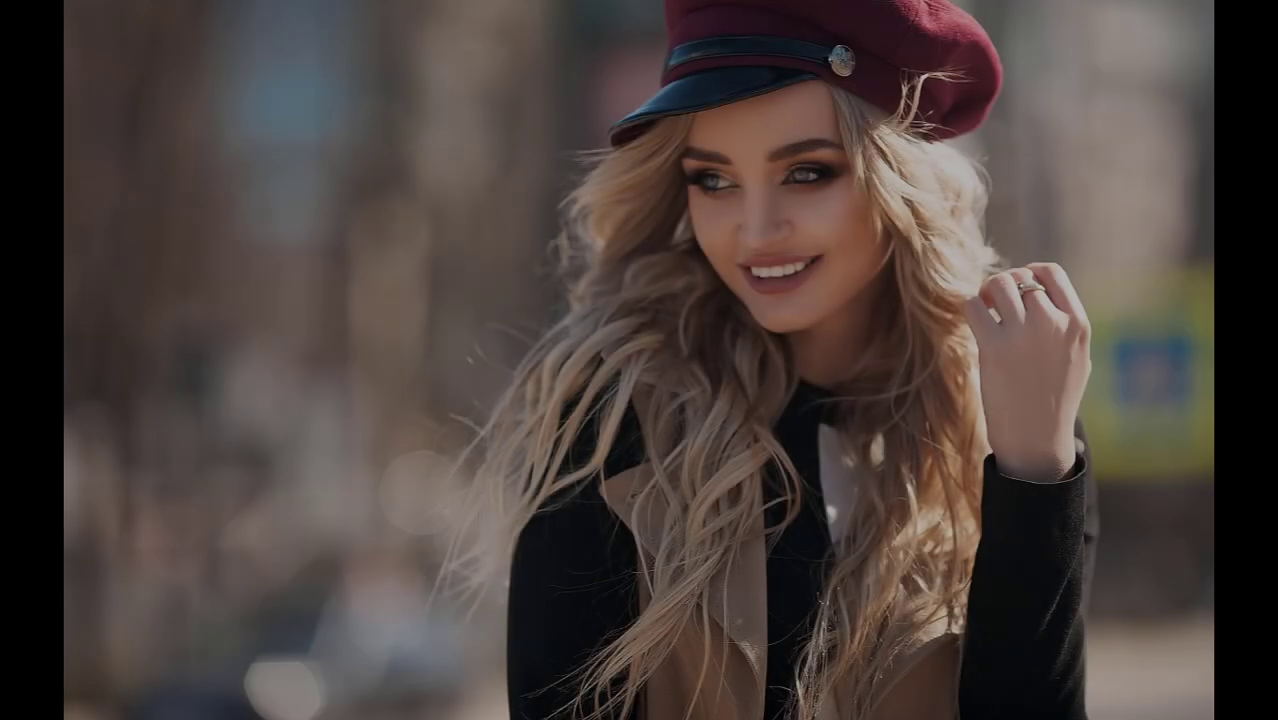